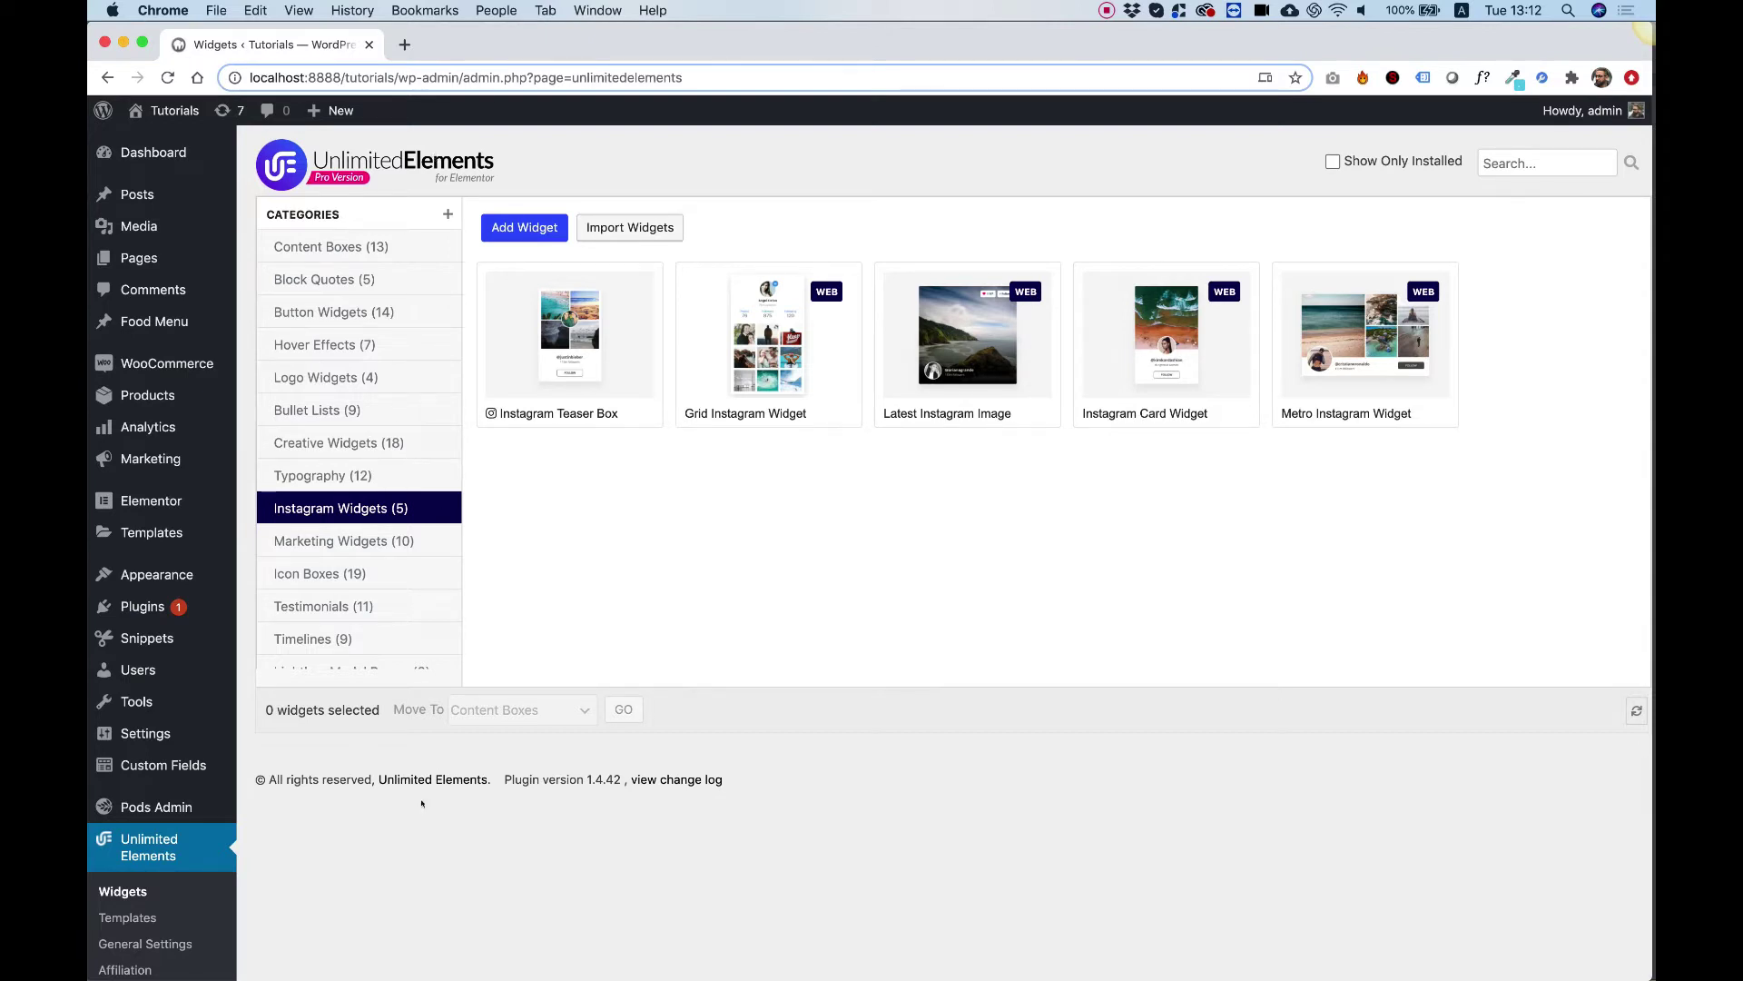
Connect an Instagram account in the Instagram settings tab and save the access token, user ID and username.
{"action": "left_click", "coordinate": [139, 933]}
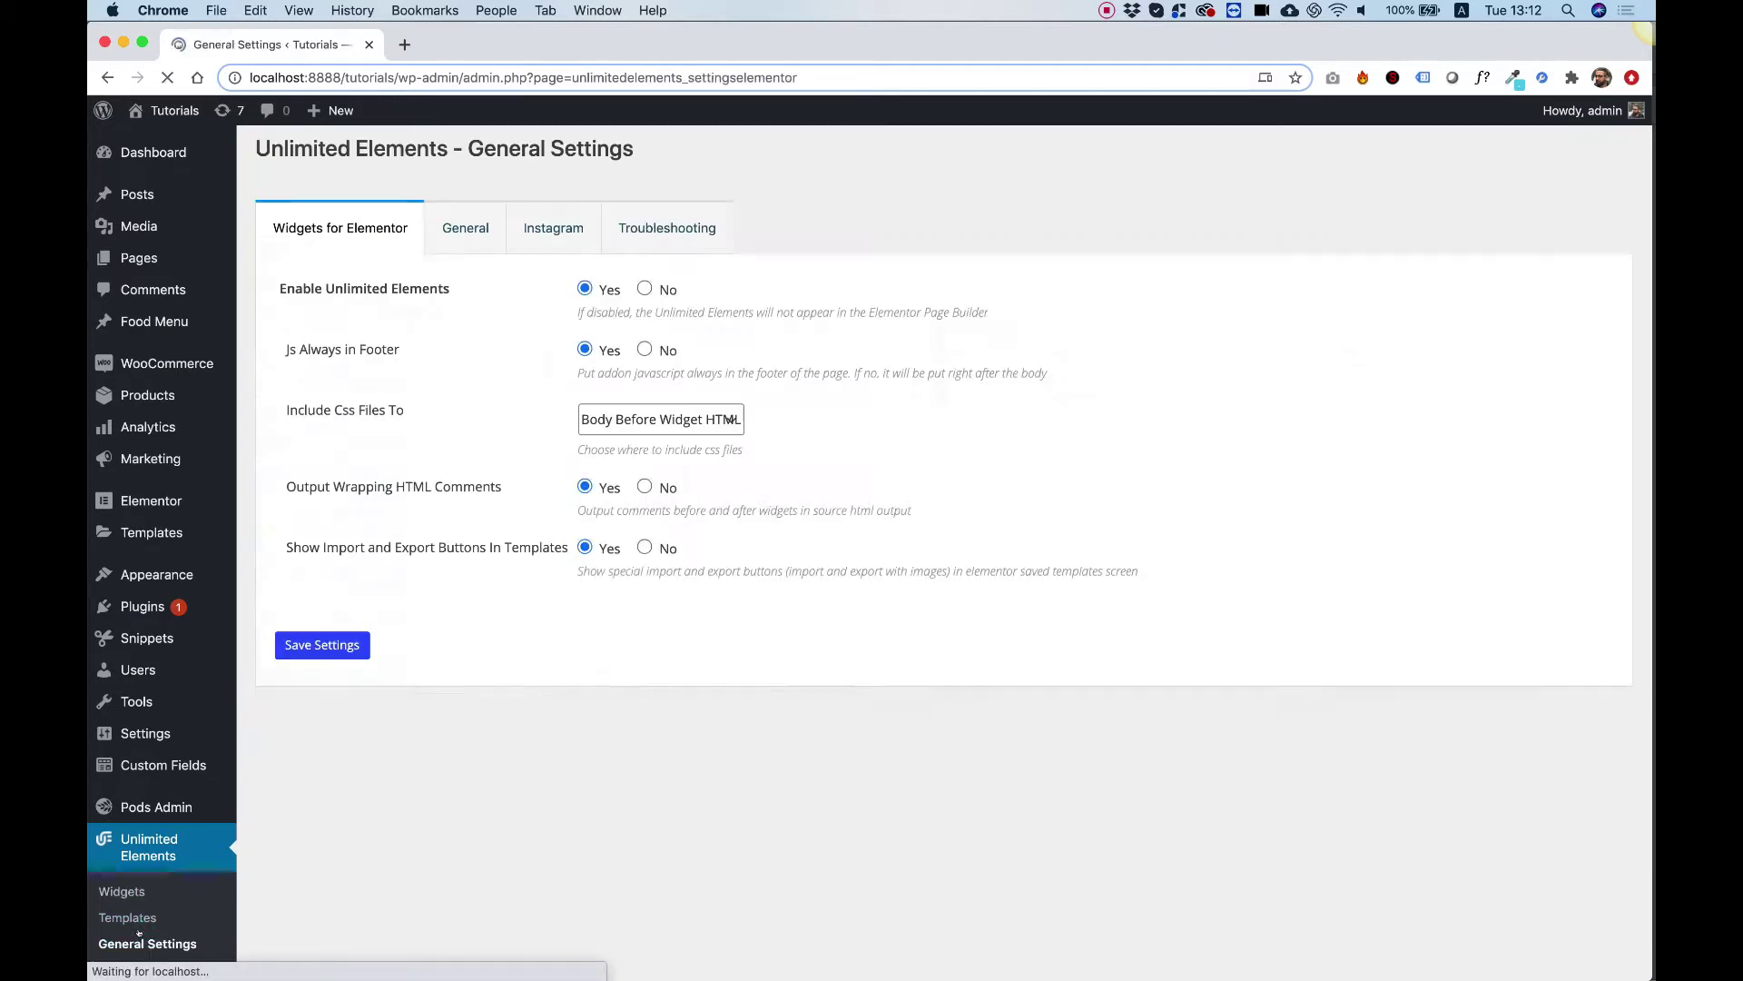
{"action": "left_click", "coordinate": [526, 229]}
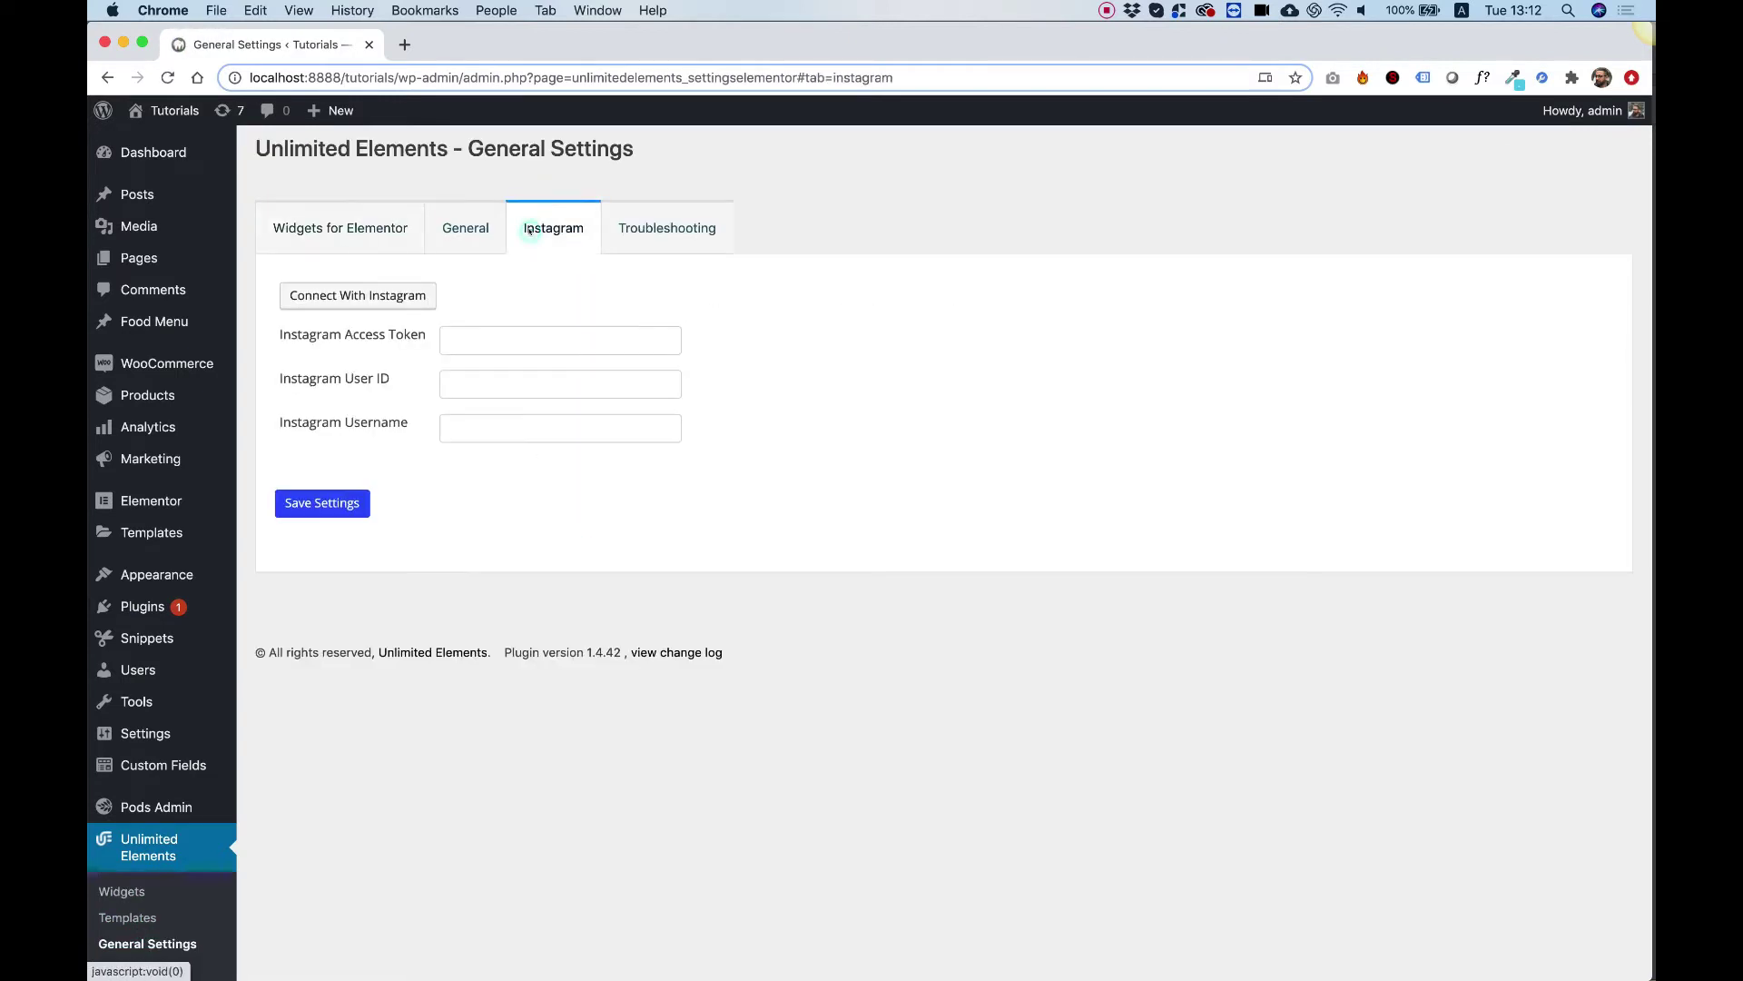
{"action": "left_click", "coordinate": [343, 297]}
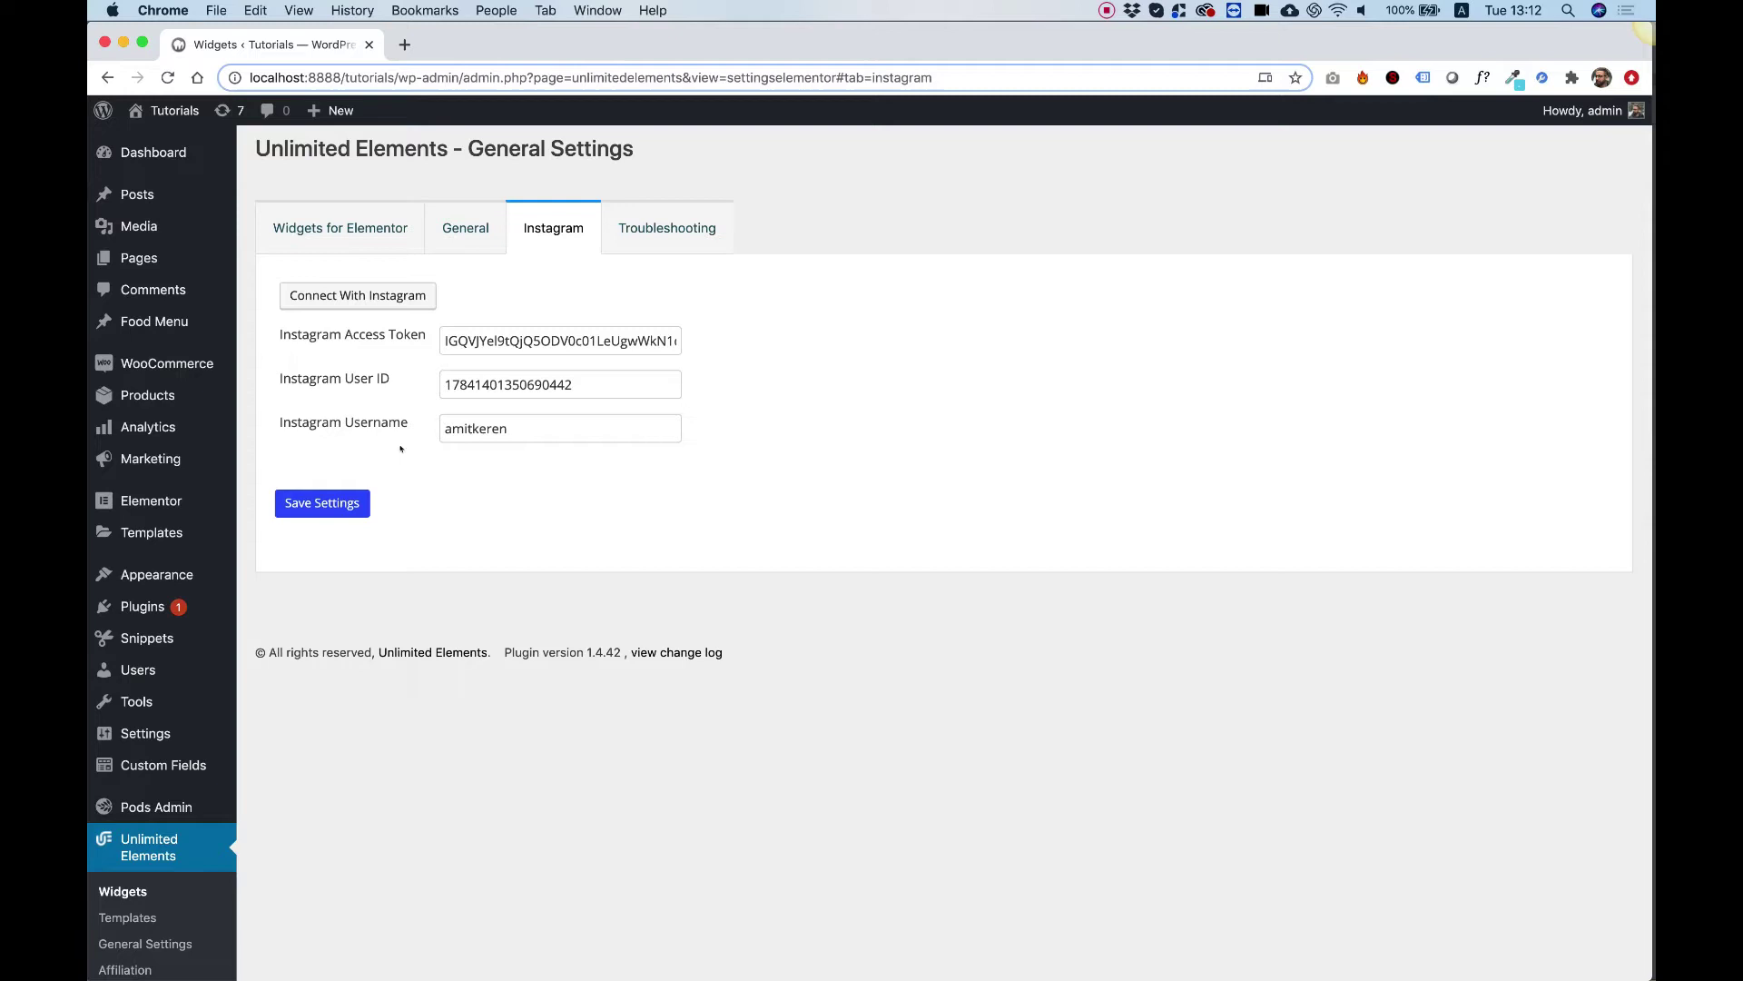
{"action": "left_click", "coordinate": [348, 502]}
Install the Grid Instagram Widget from the plugin's Instagram widgets list.
{"action": "left_click", "coordinate": [124, 841]}
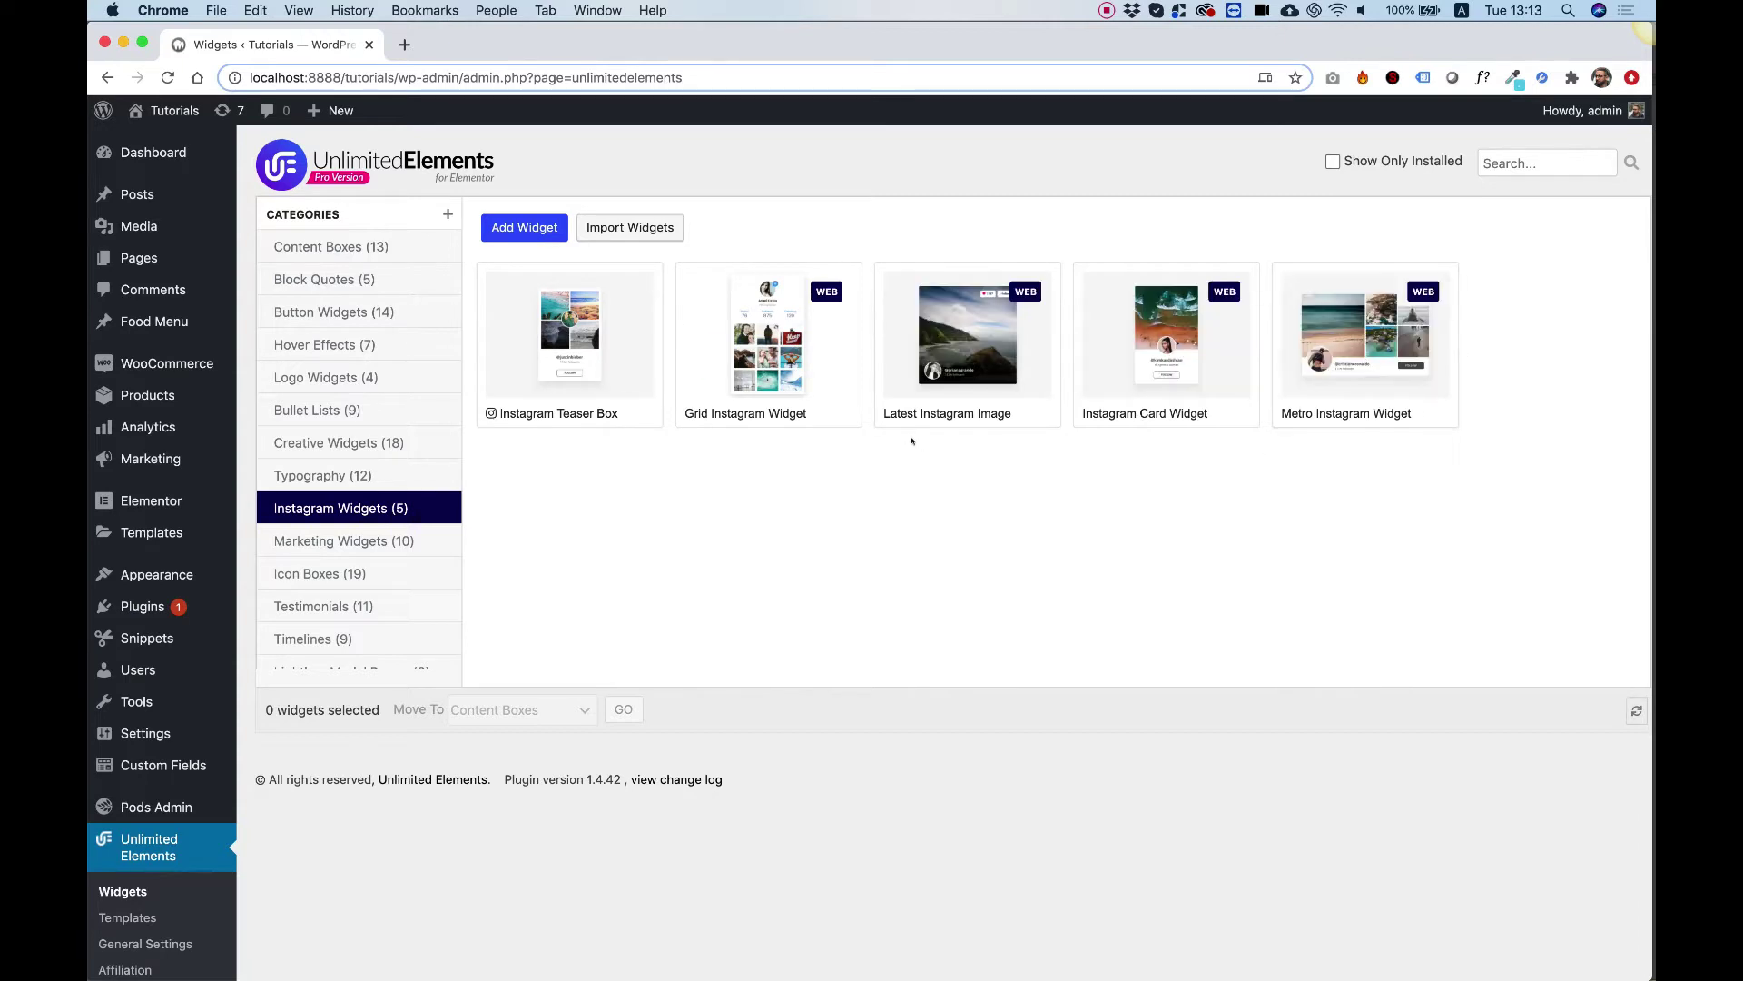
{"action": "mouse_move", "coordinate": [726, 315]}
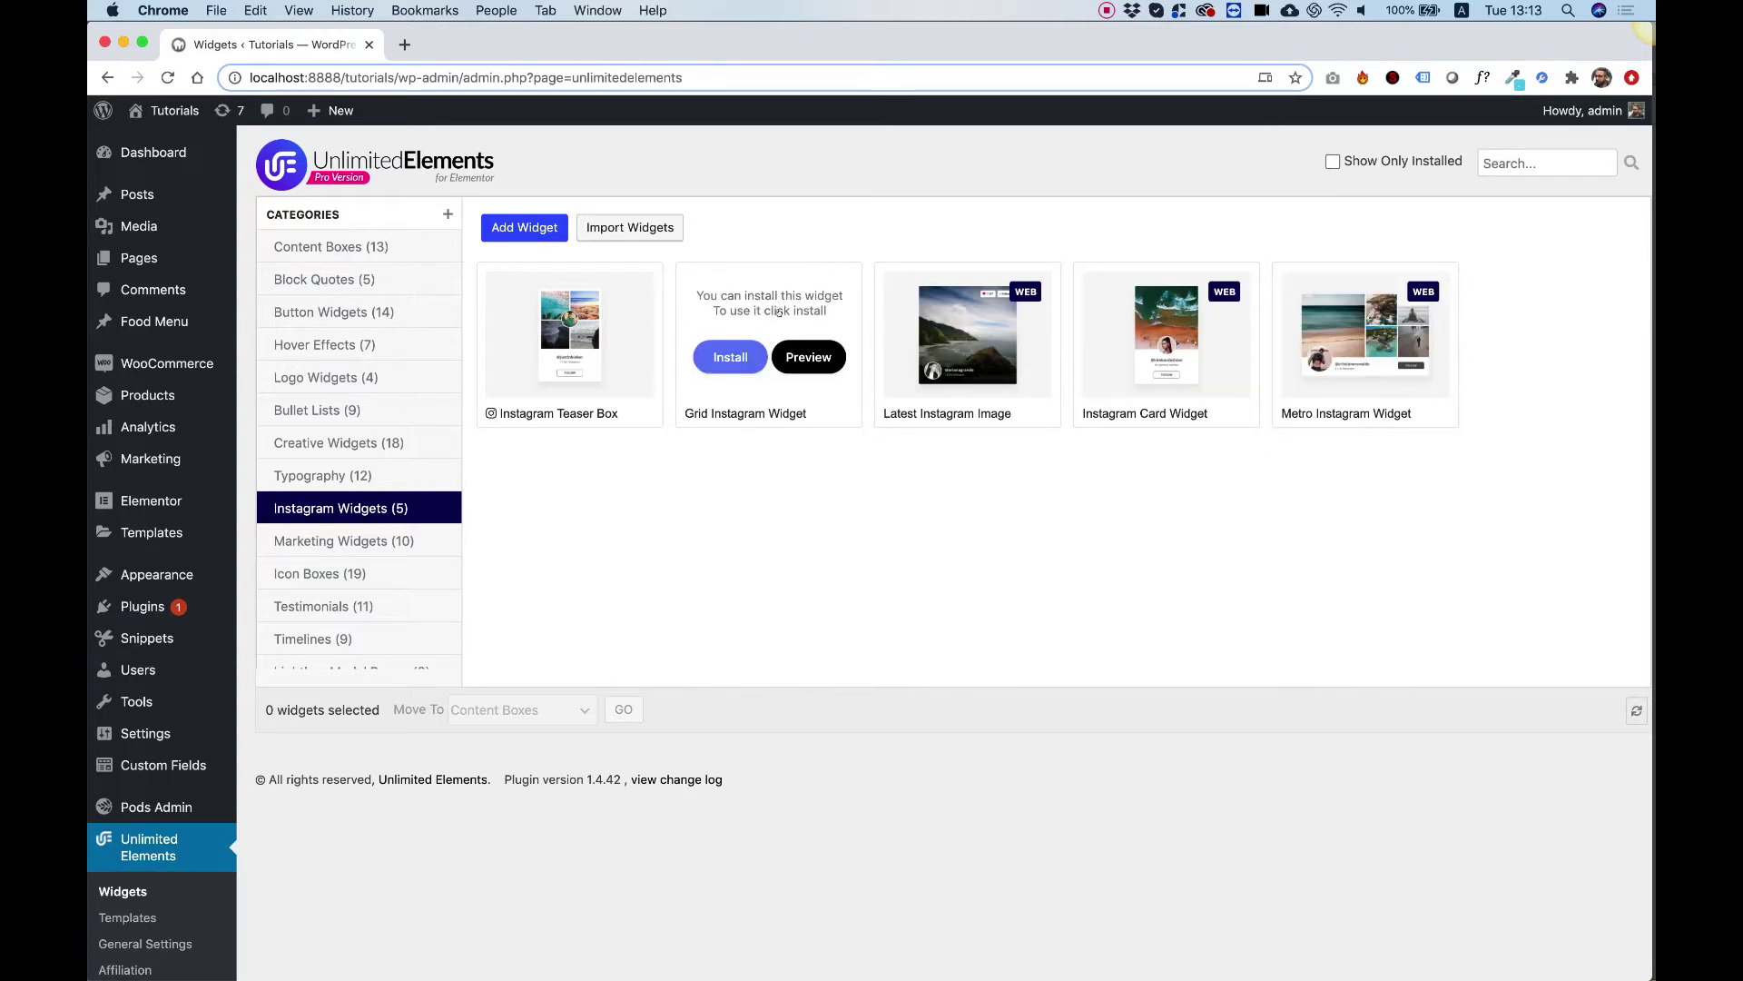
{"action": "left_click", "coordinate": [733, 354]}
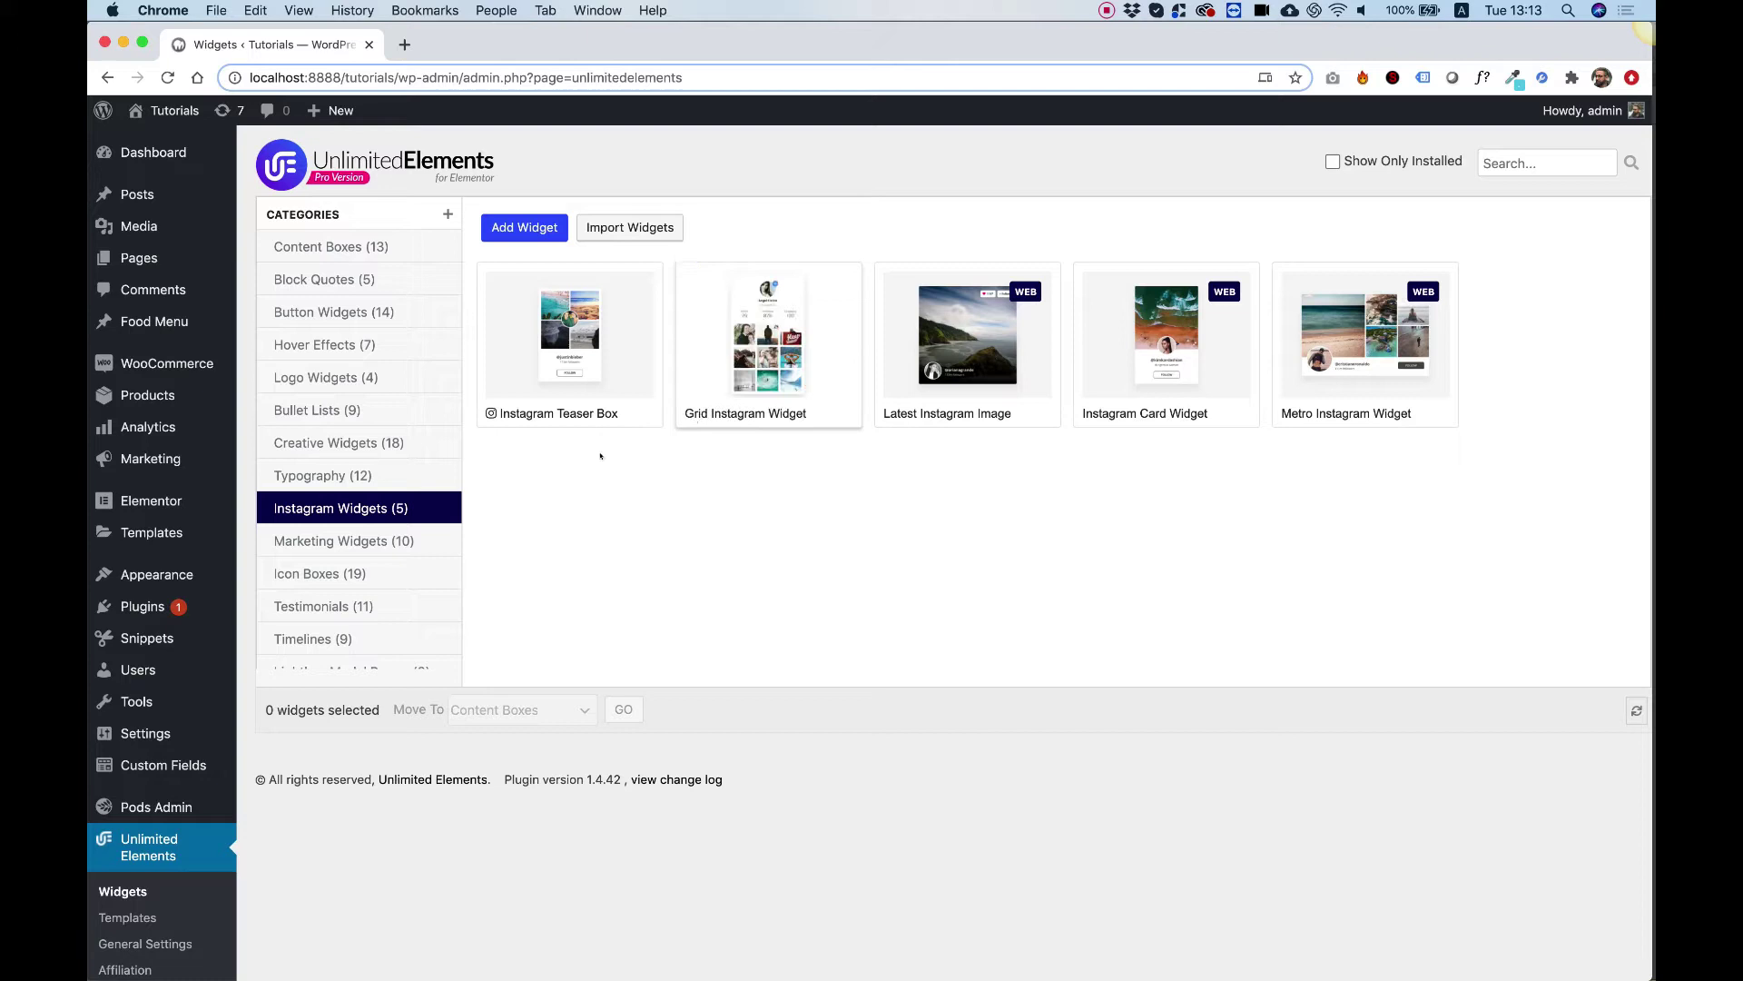
{"action": "right_click", "coordinate": [134, 257]}
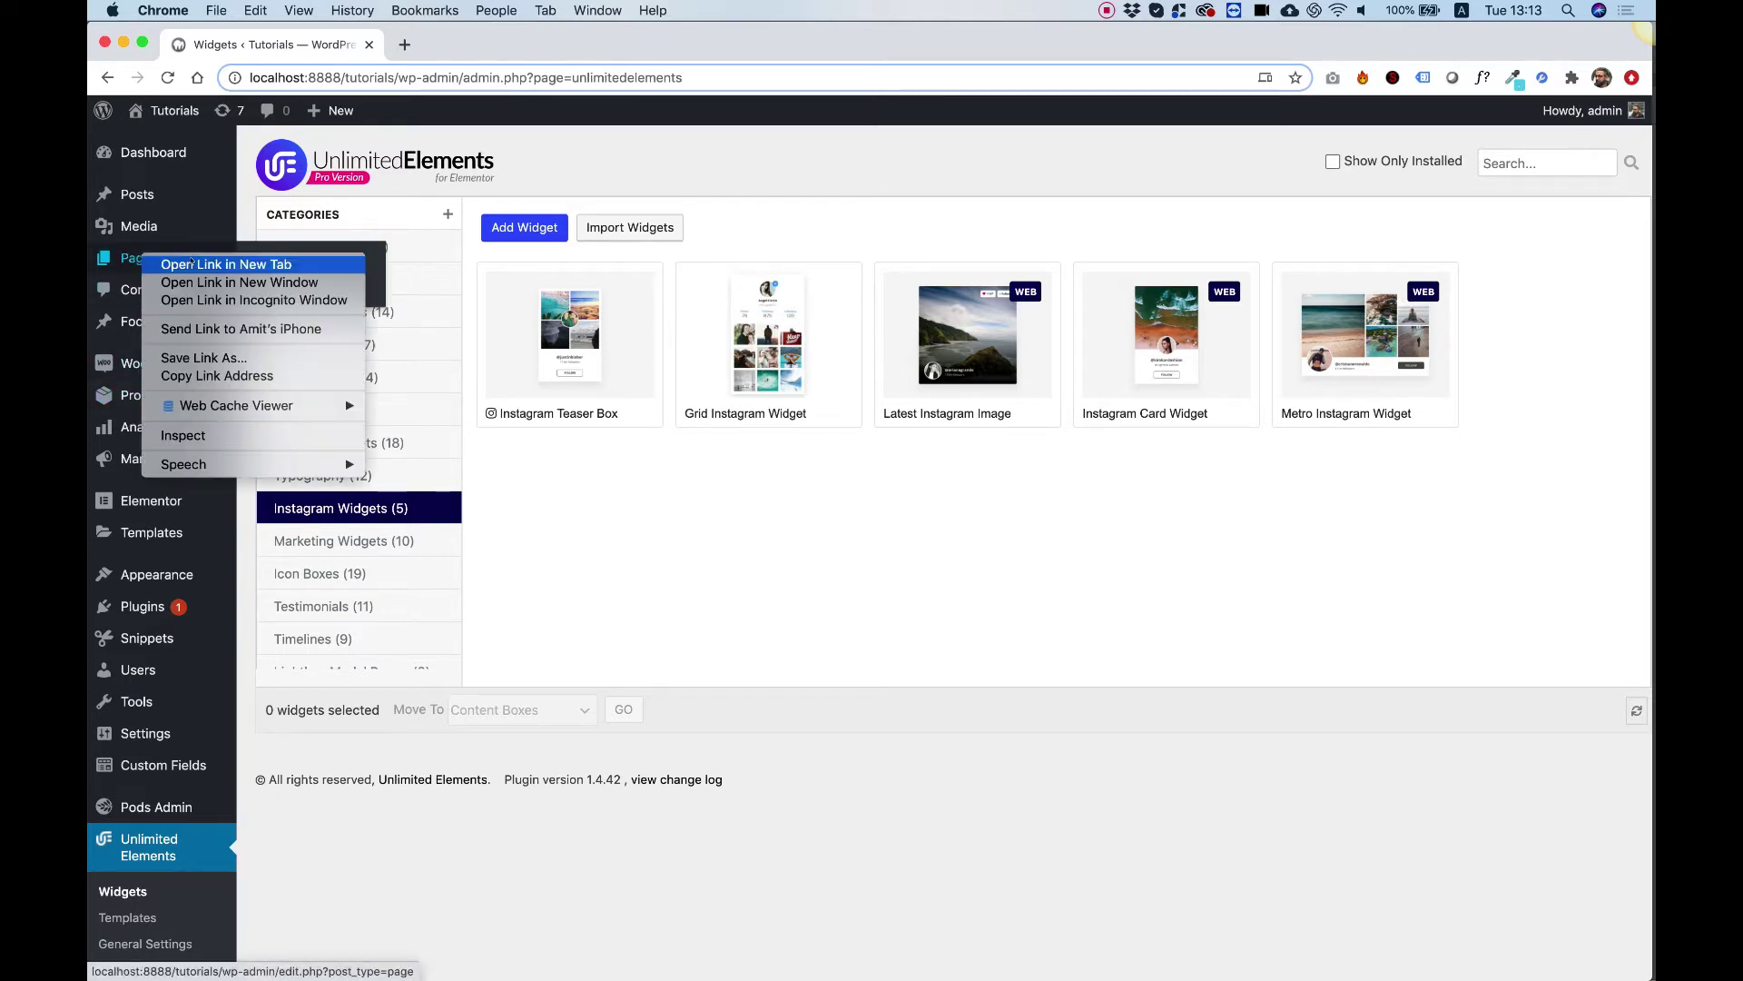
Open the Pages list in a new browser tab and add a new page for editing in Elementor.
{"action": "left_click", "coordinate": [172, 269]}
{"action": "left_click", "coordinate": [457, 44]}
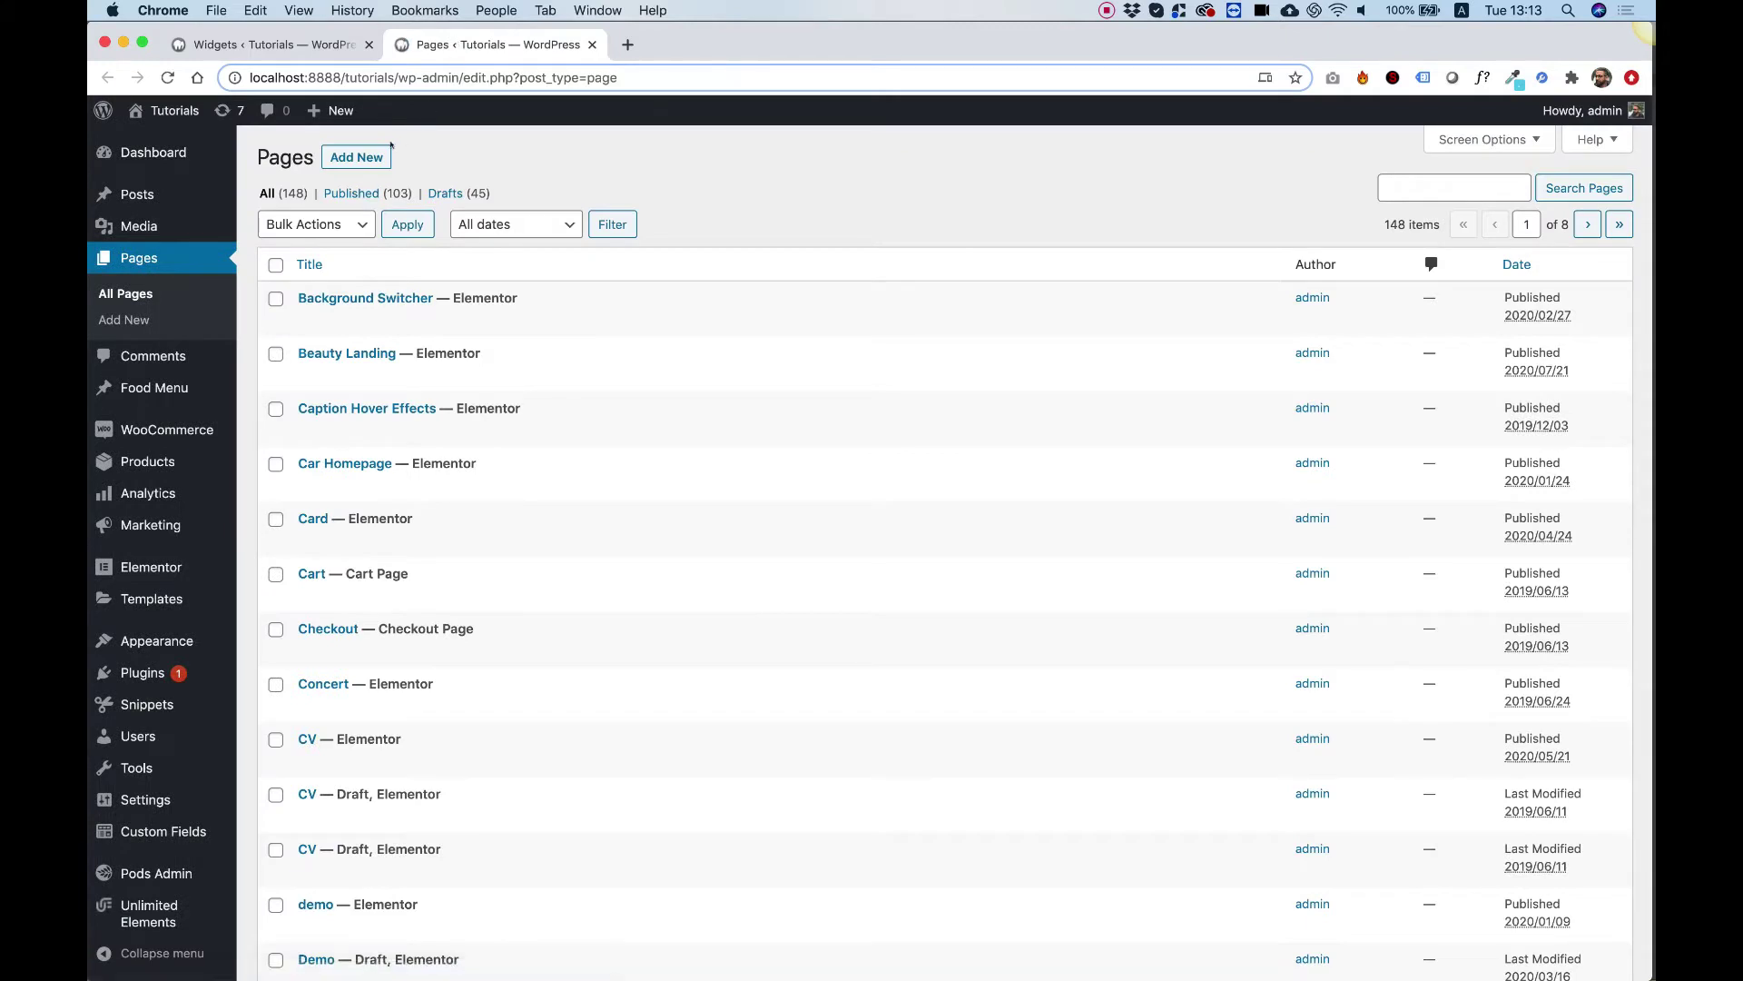
{"action": "left_click", "coordinate": [355, 157]}
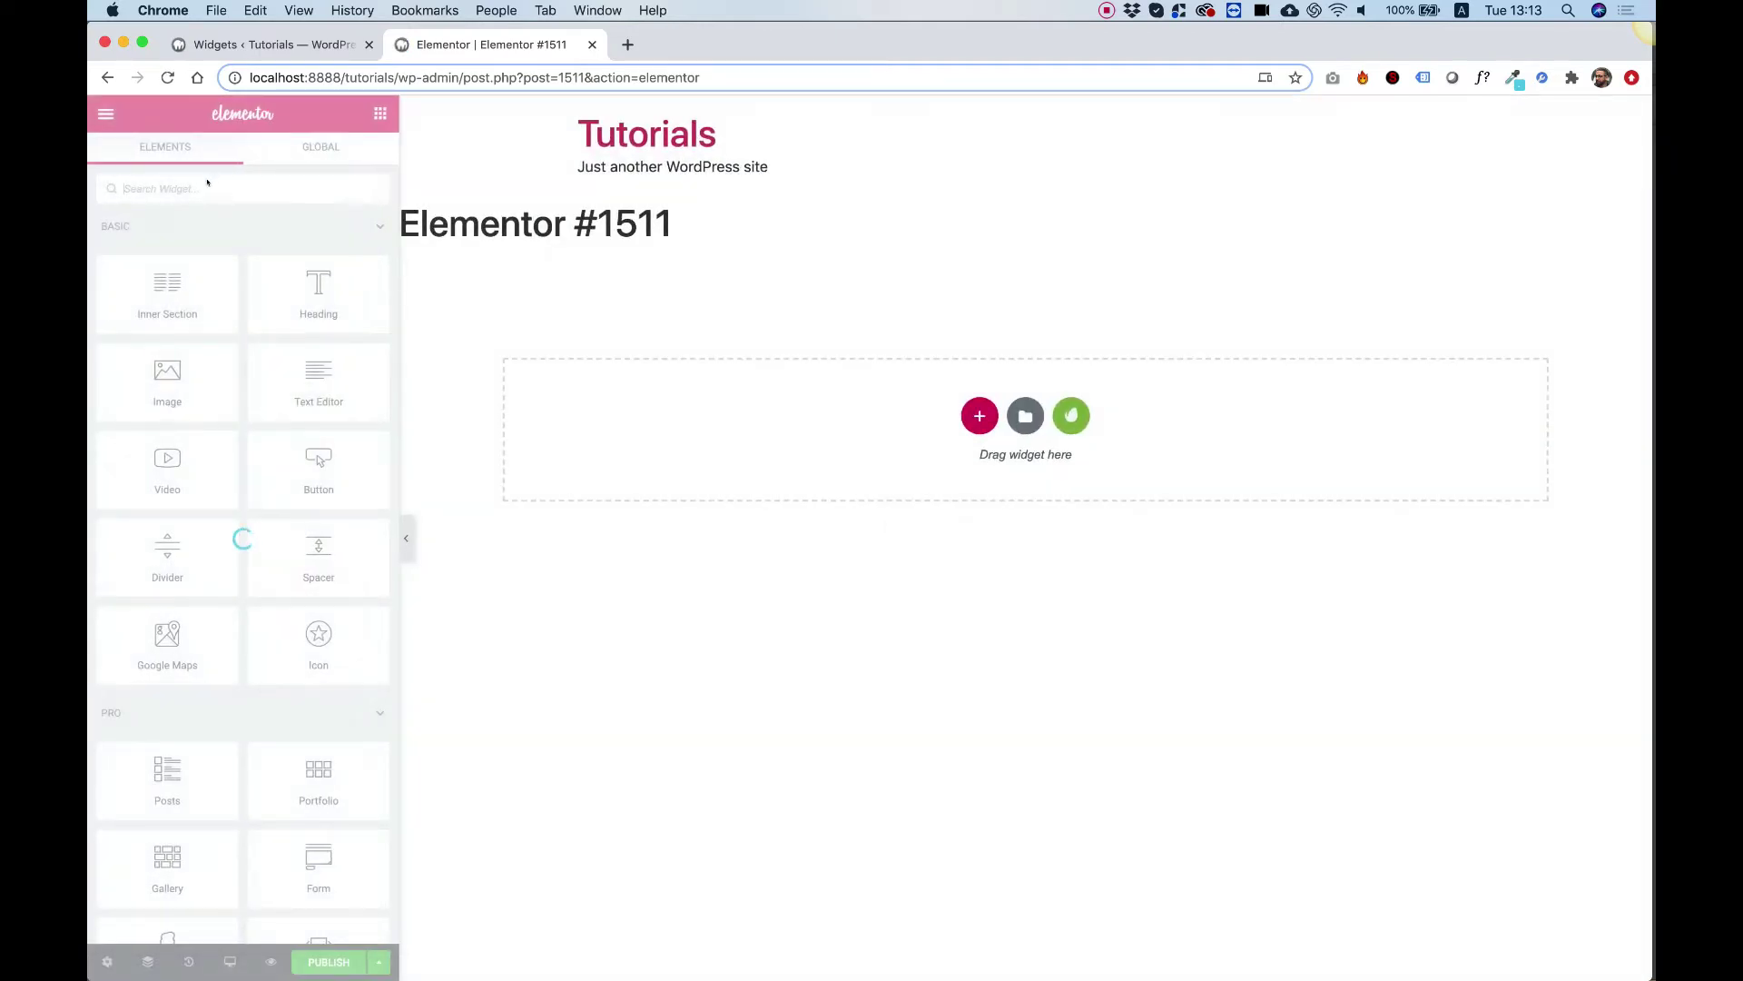
Search widgets for 'inst' and drop an Instagram Teaser Box onto the empty canvas.
{"action": "type", "text": "in"}
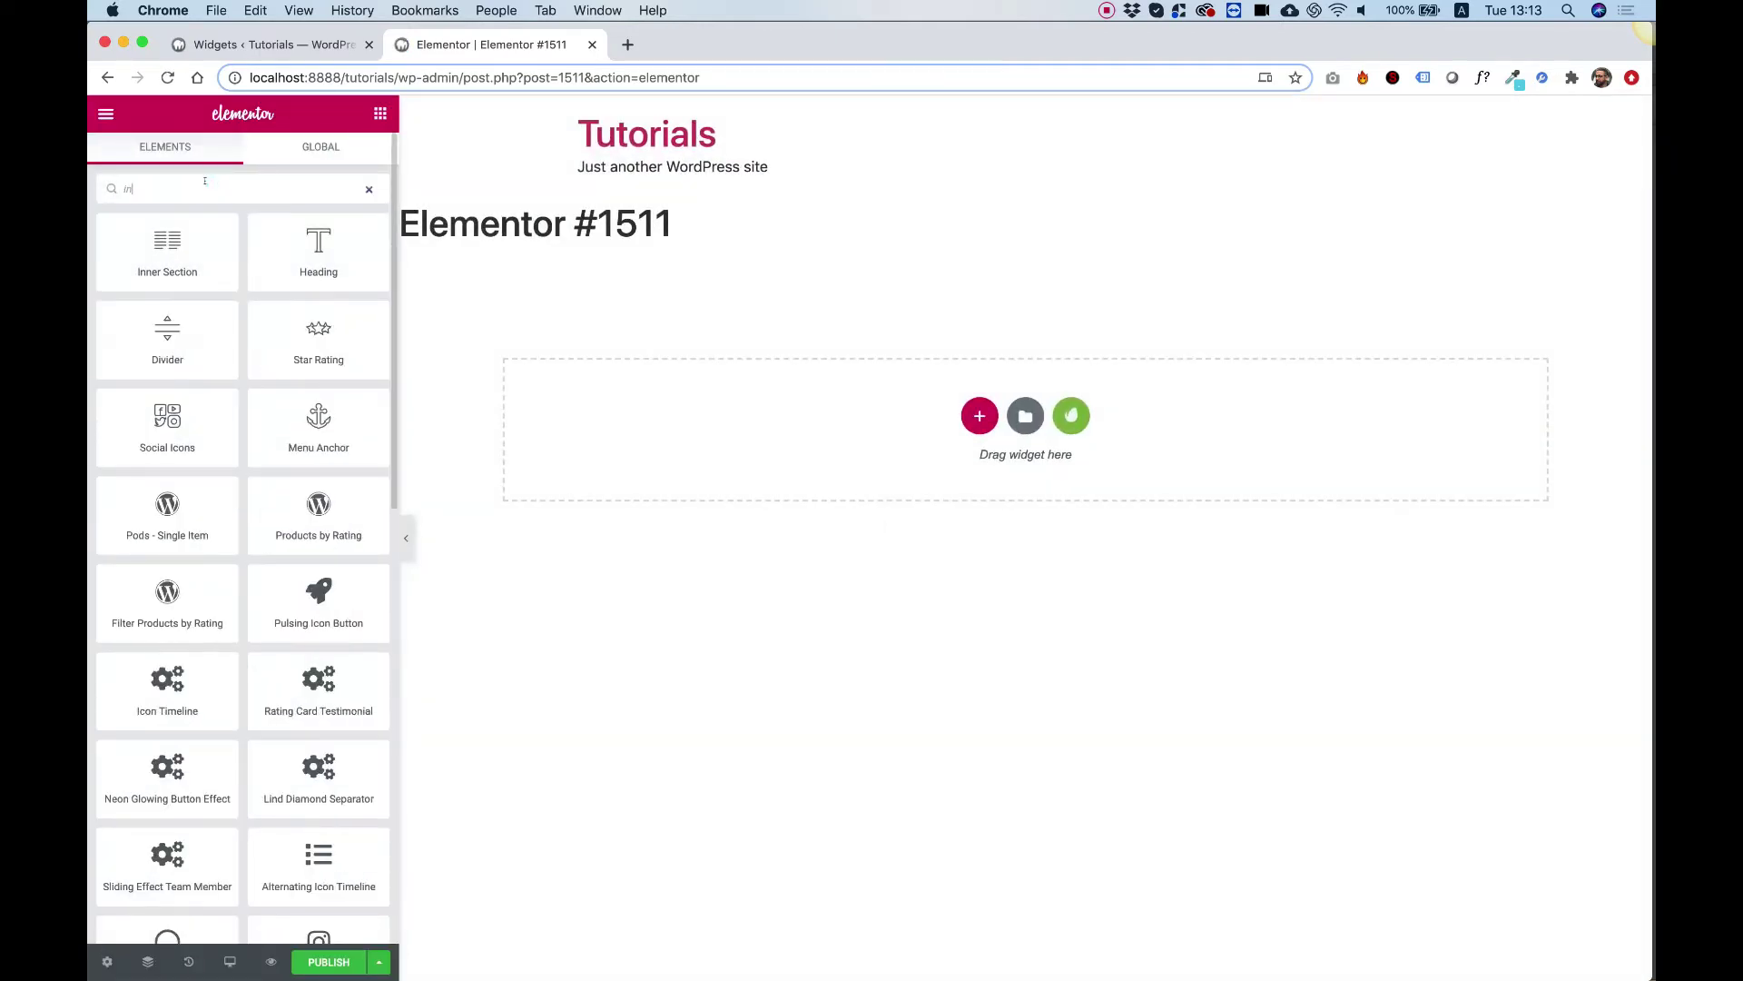
{"action": "type", "text": "sta"}
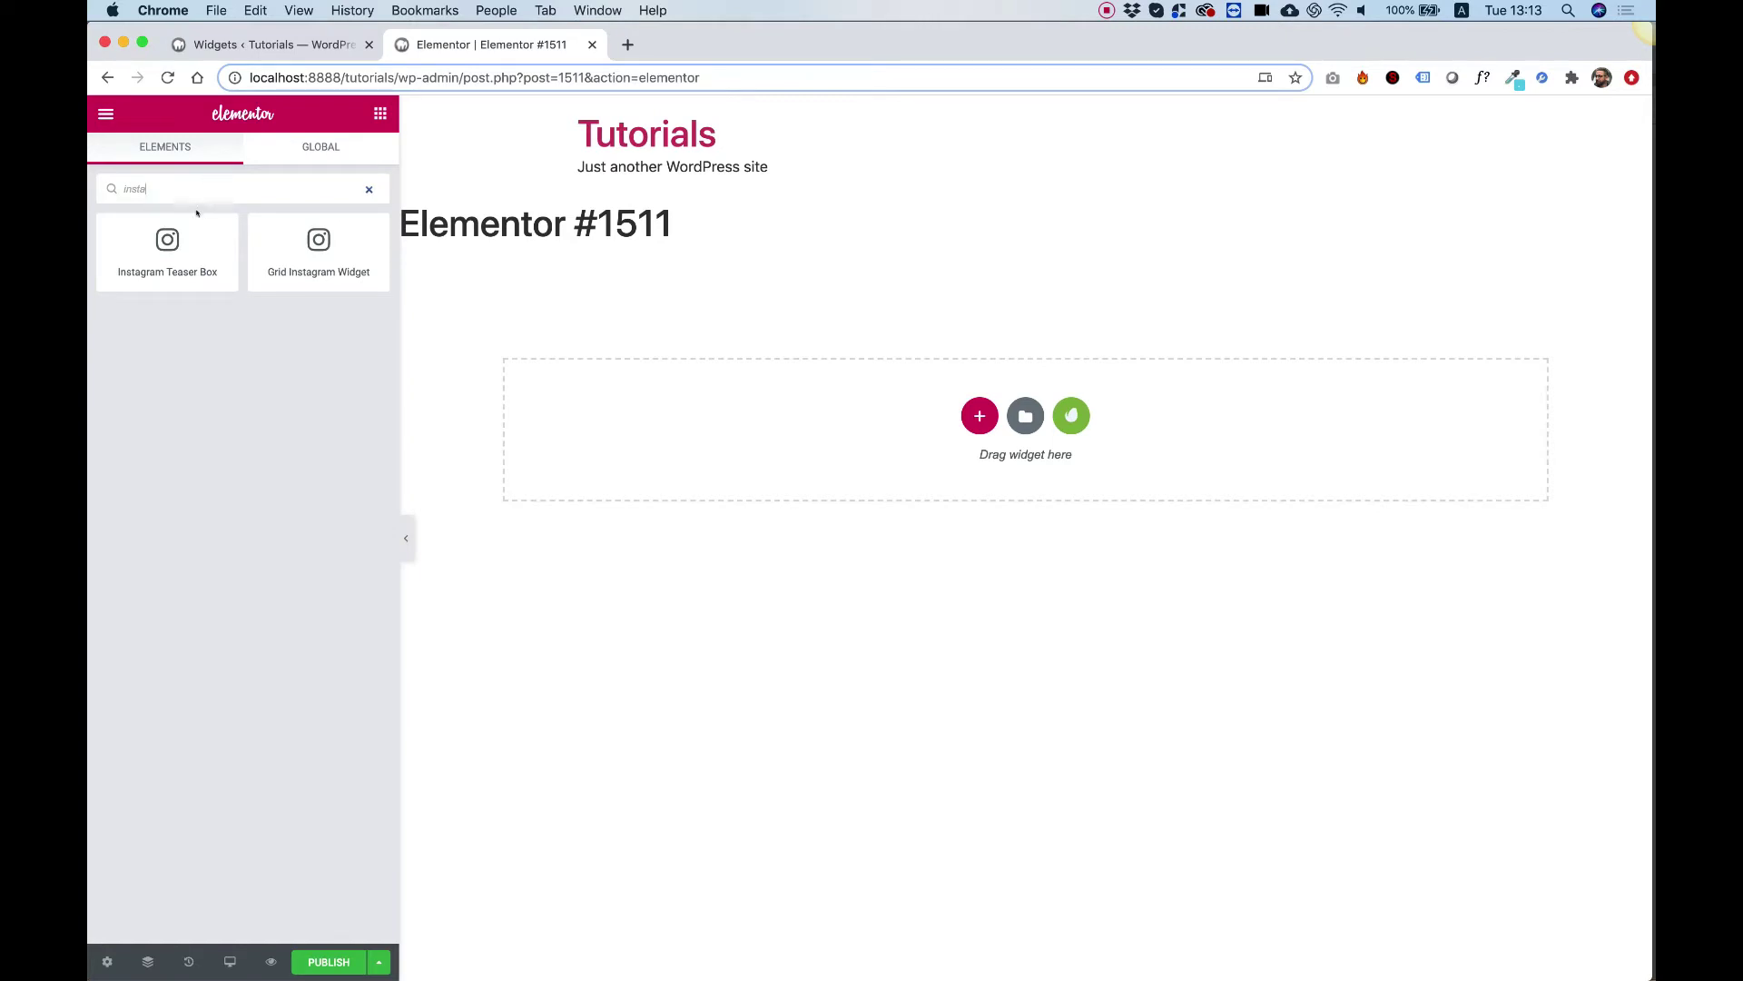
{"action": "left_click_drag", "start_coordinate": [153, 253], "coordinate": [897, 423]}
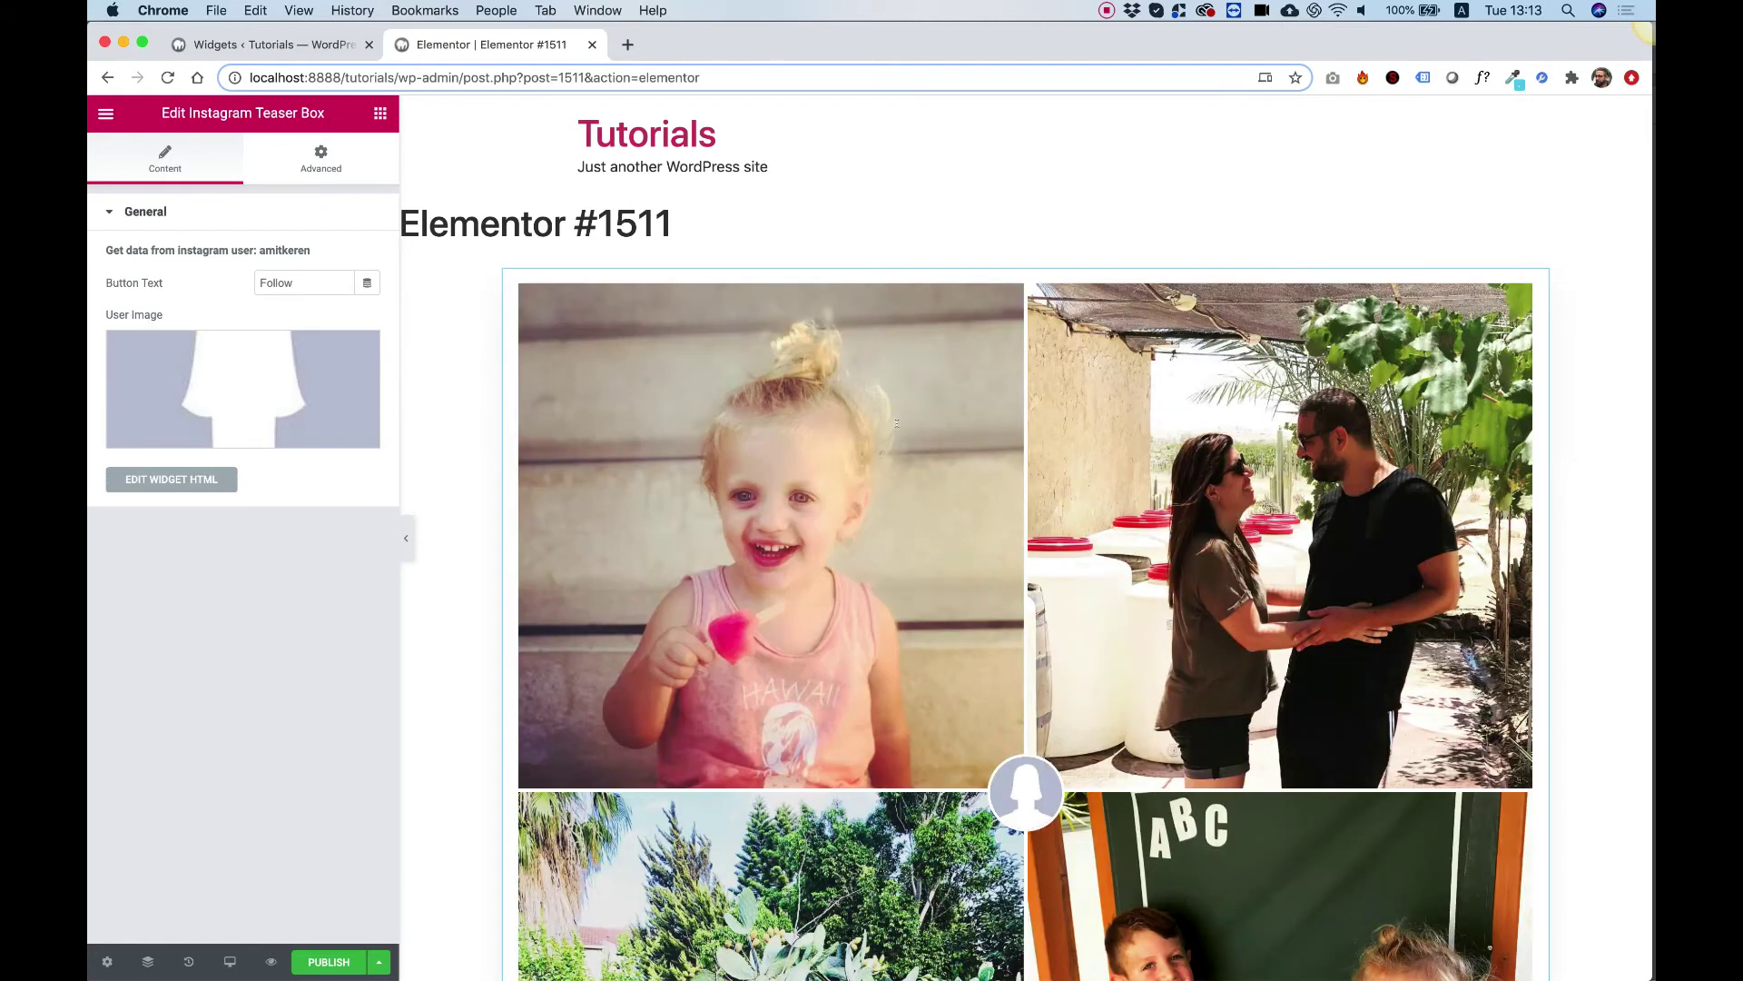
{"action": "scroll", "coordinate": [898, 424], "scroll_direction": "down", "scroll_amount": 6}
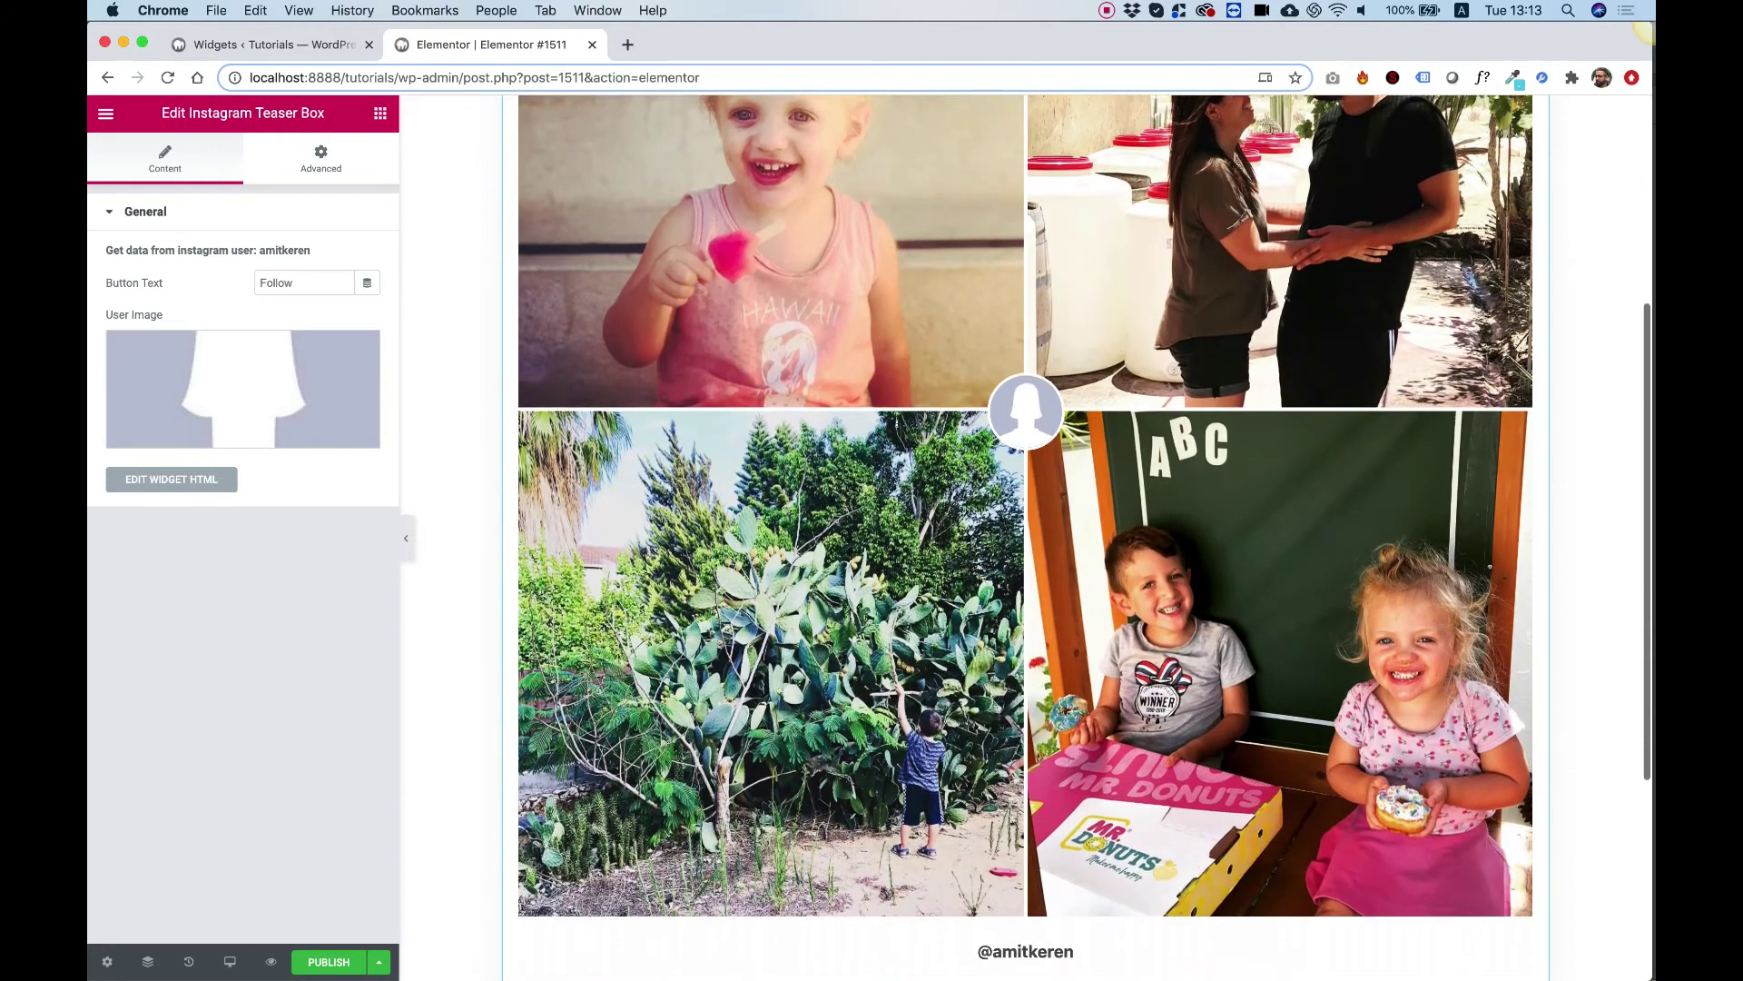
{"action": "scroll", "coordinate": [454, 316], "scroll_direction": "up", "scroll_amount": 6}
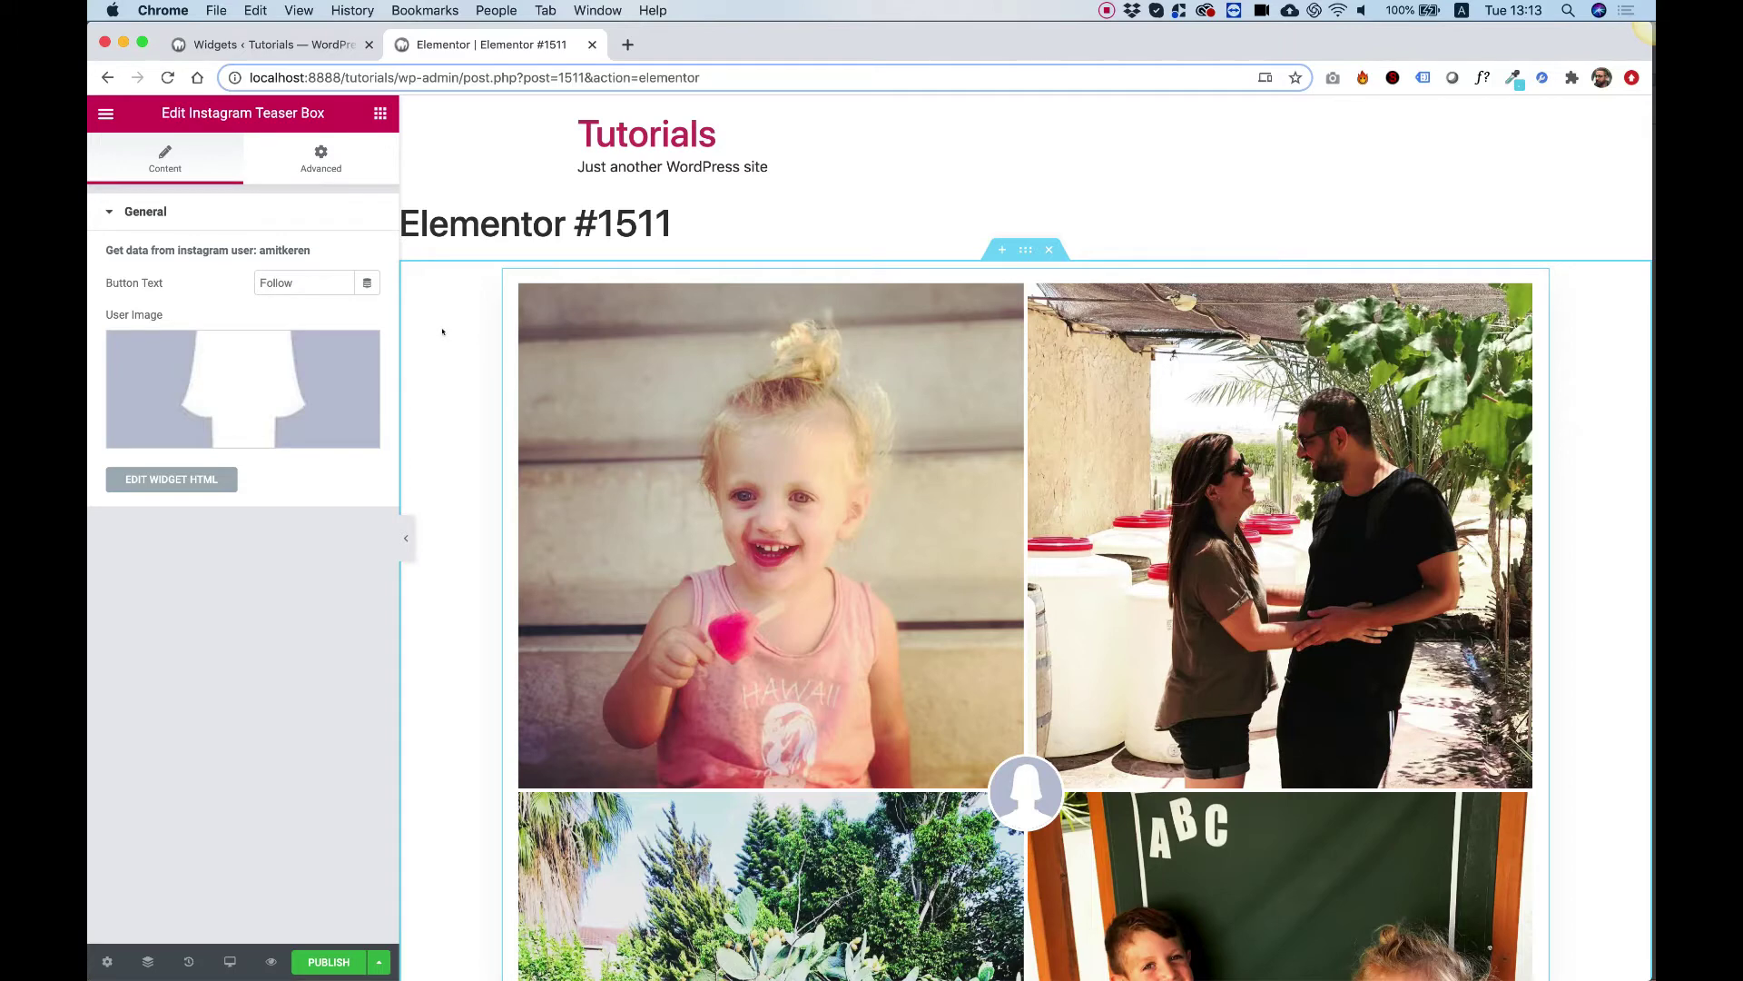
Set the section's boxed content width to 500 and select the Instagram Teaser Box.
{"action": "right_click", "coordinate": [442, 331]}
{"action": "left_click", "coordinate": [483, 346]}
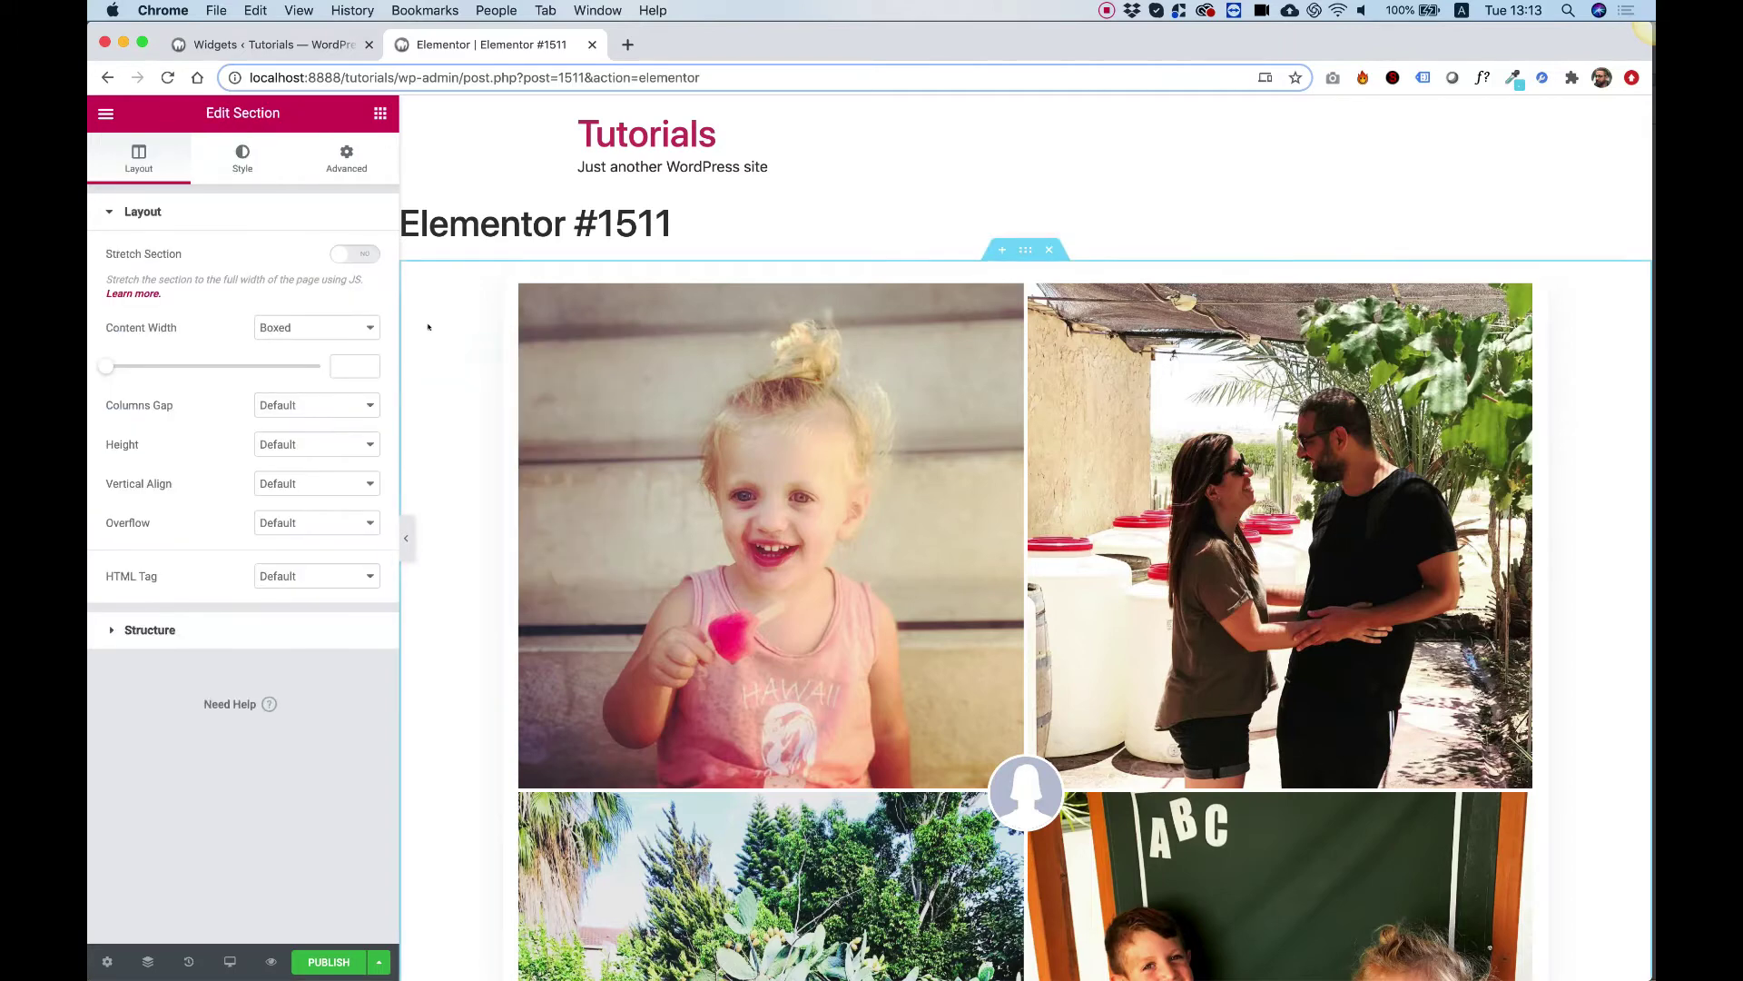
{"action": "left_click_drag", "start_coordinate": [100, 363], "coordinate": [92, 364]}
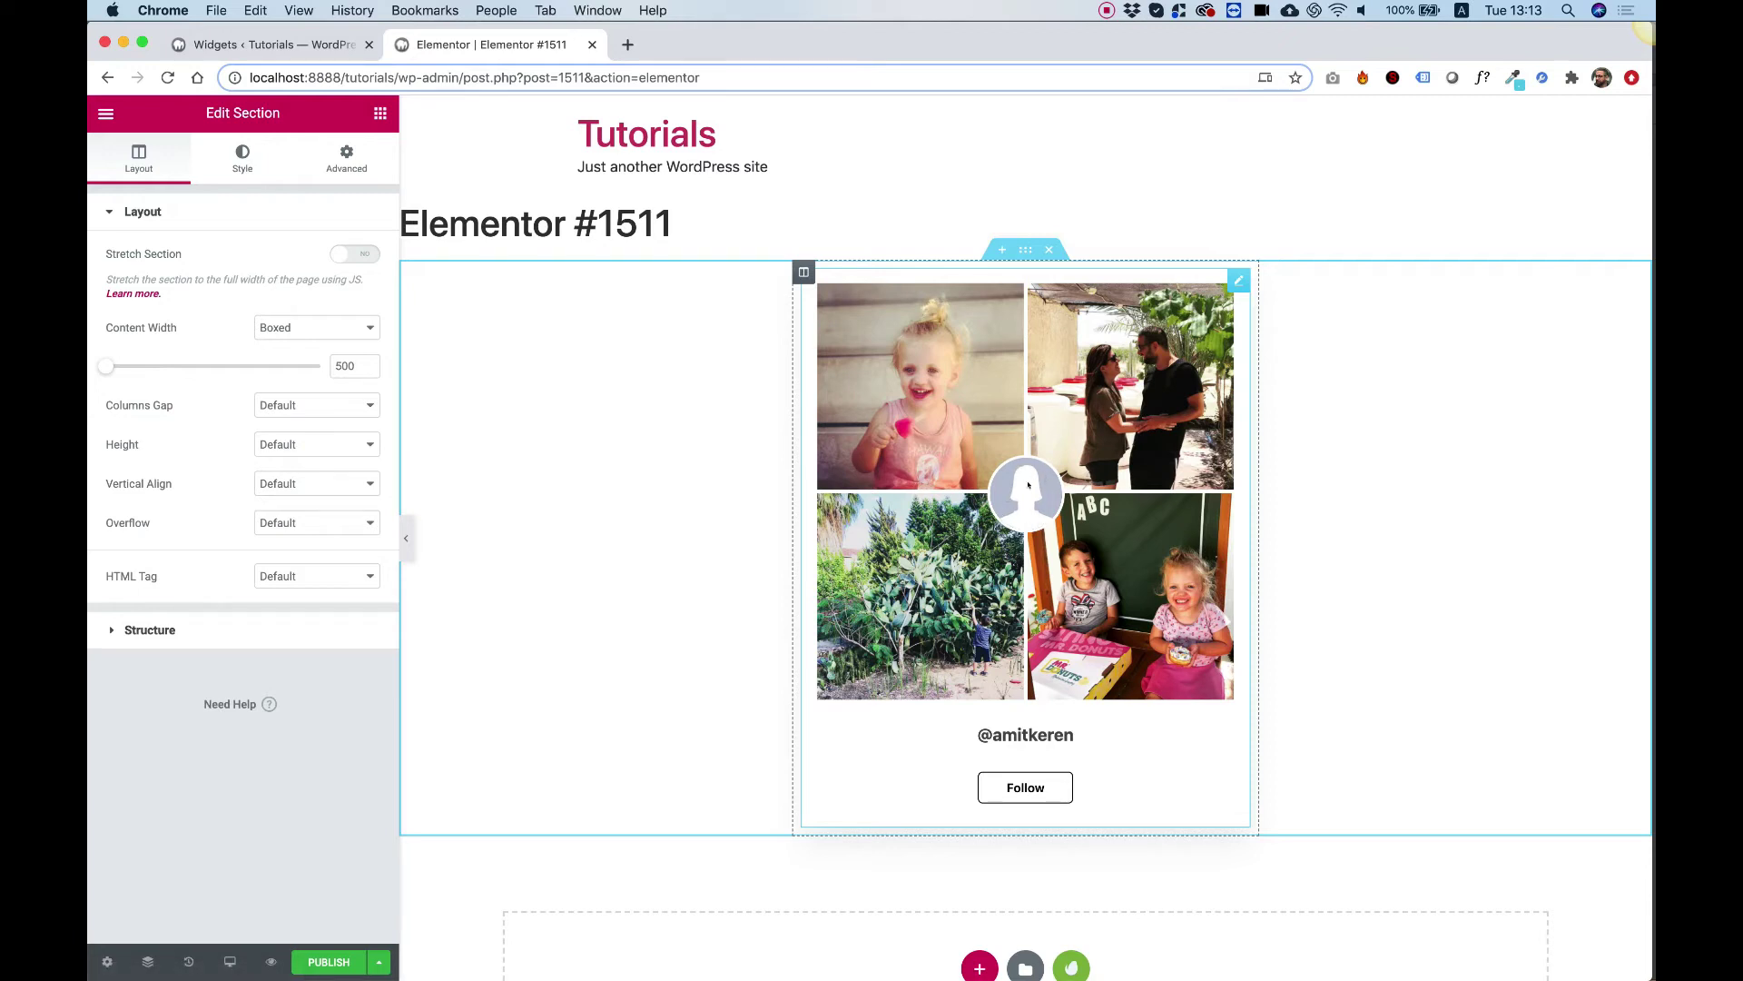
{"action": "left_click", "coordinate": [1028, 485]}
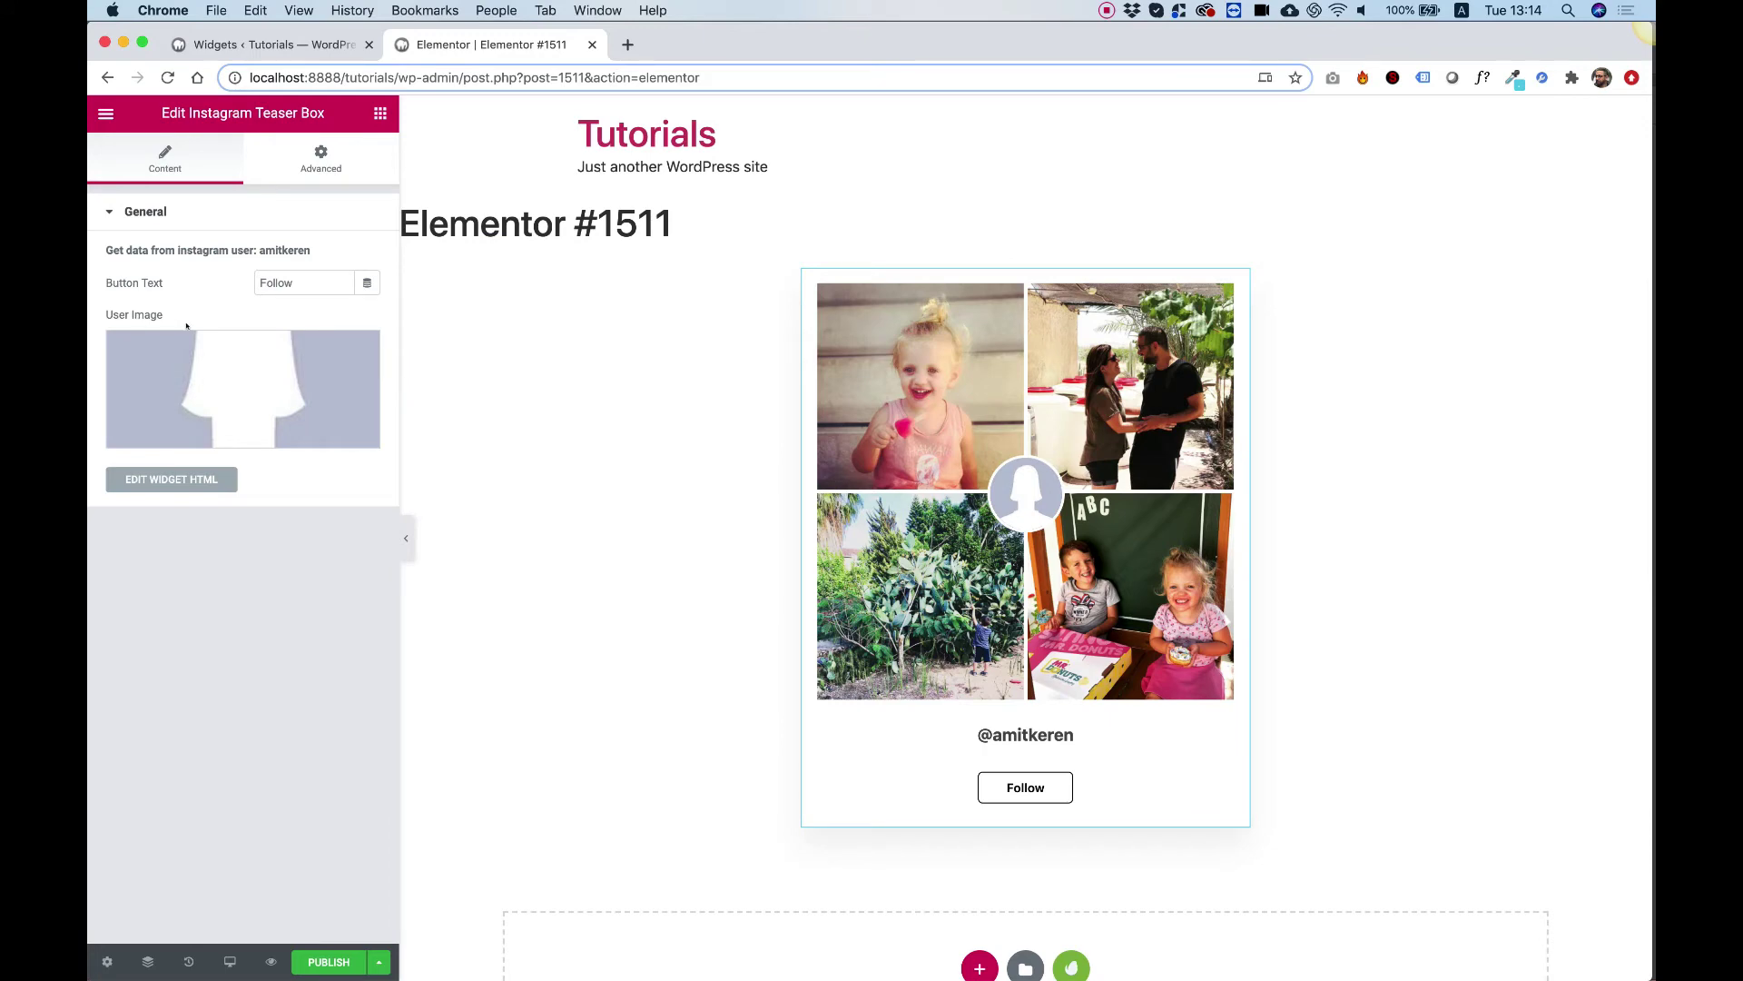
Choose the 18.jpg portrait from the Media Library as the teaser box's user image.
{"action": "left_click", "coordinate": [170, 373]}
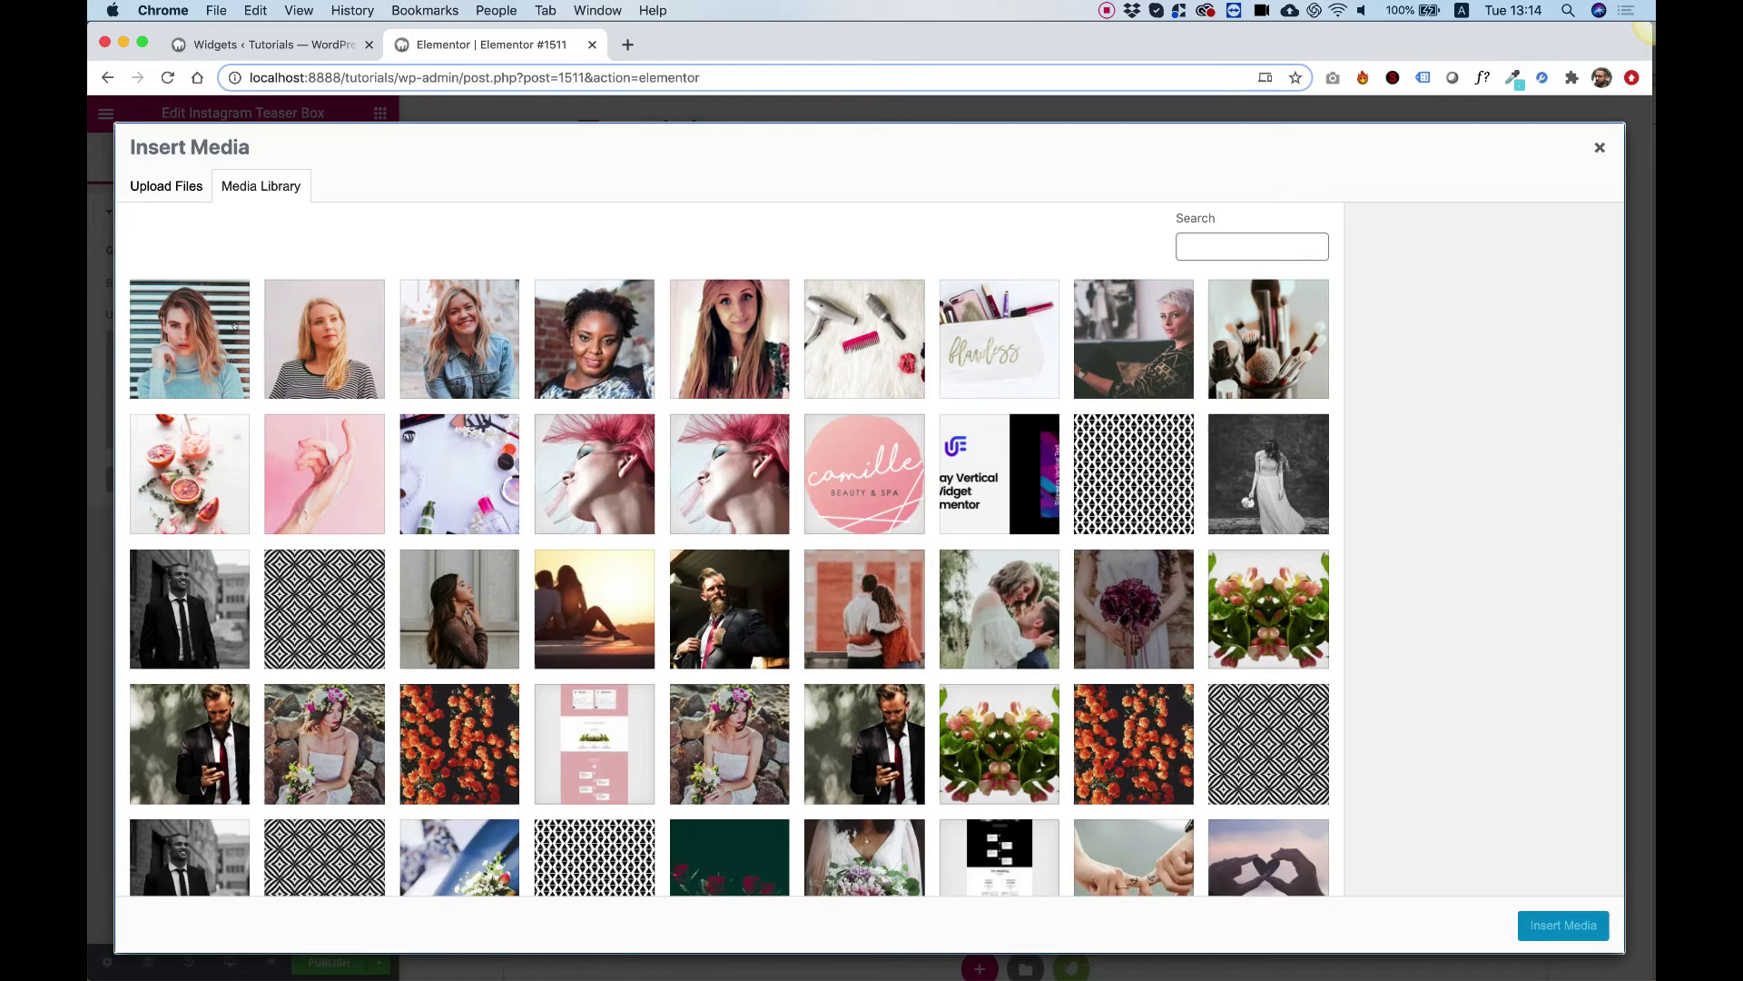
{"action": "left_click", "coordinate": [208, 326]}
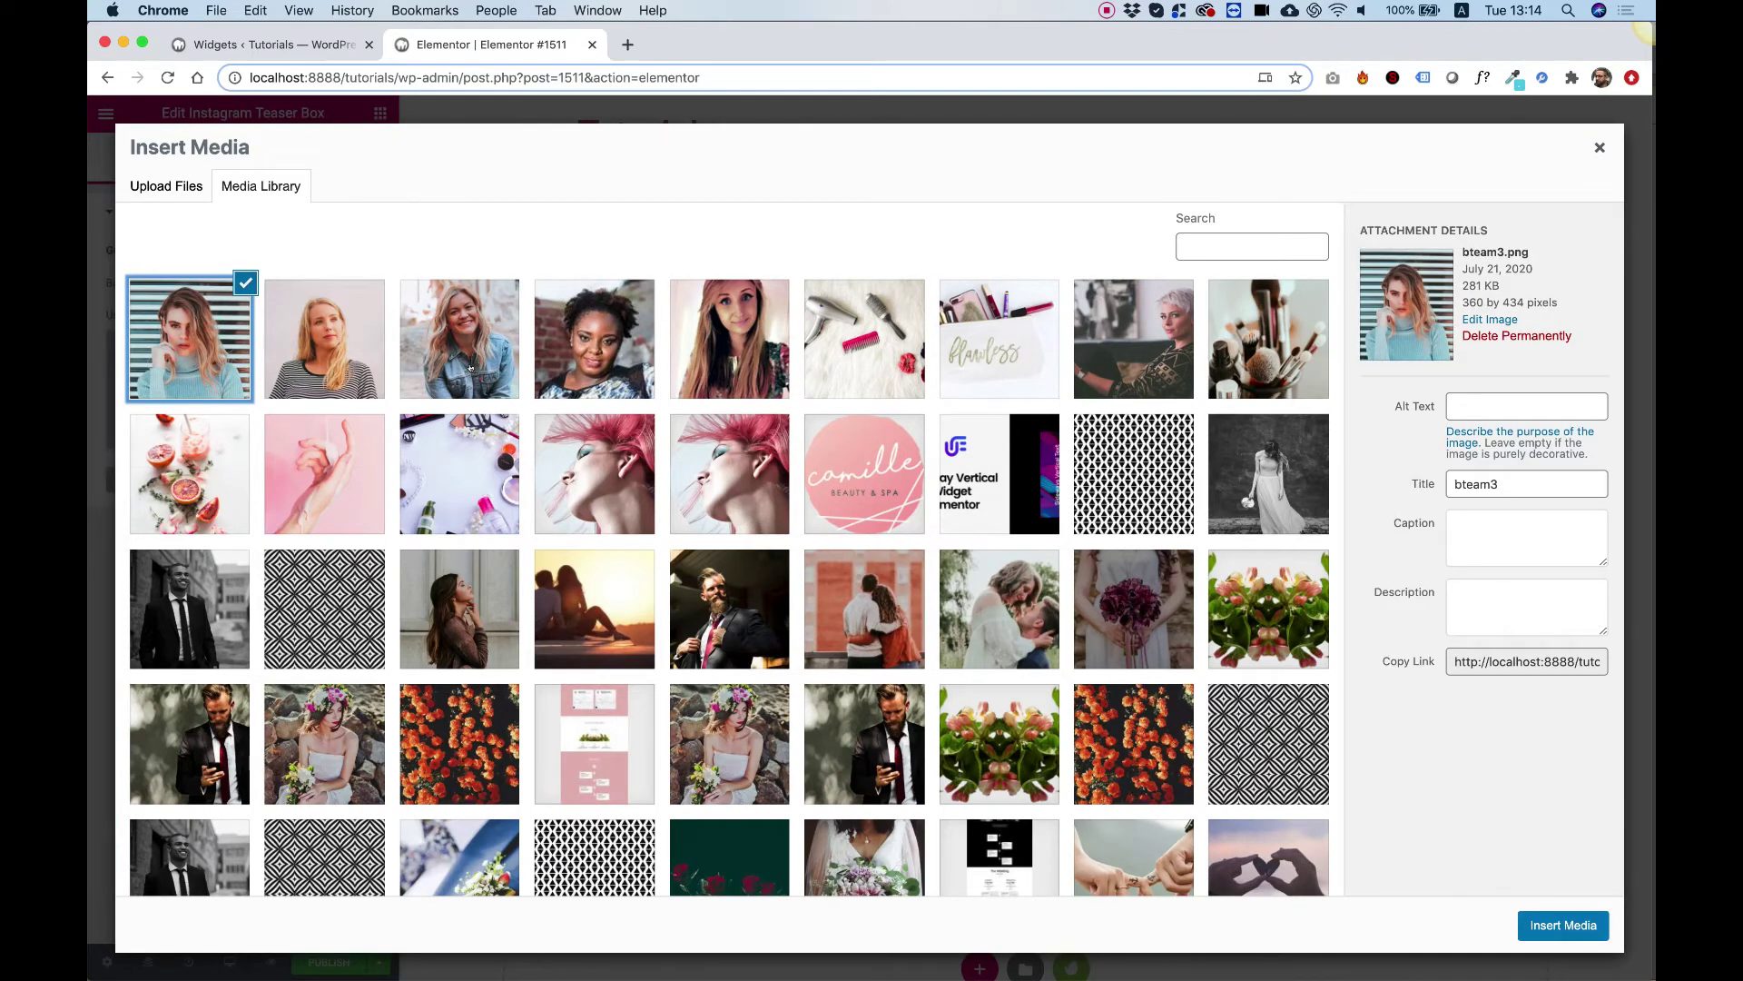
{"action": "left_click", "coordinate": [470, 367]}
{"action": "left_click", "coordinate": [573, 359]}
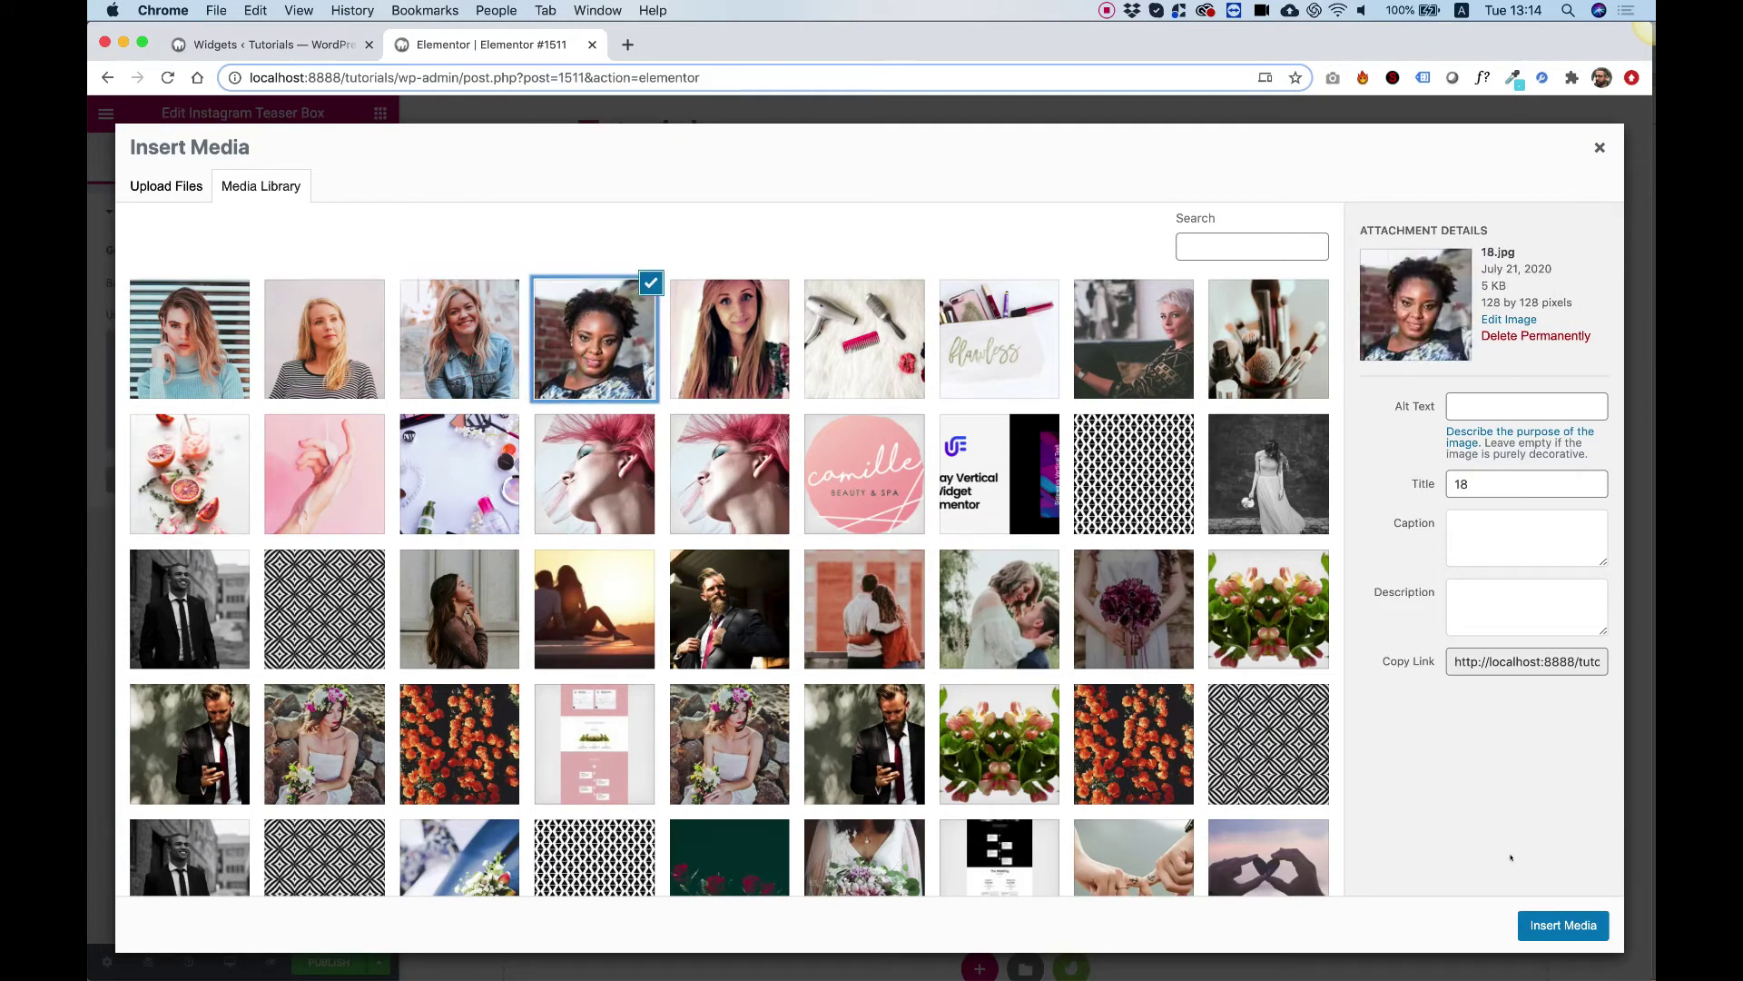
{"action": "left_click", "coordinate": [1563, 924]}
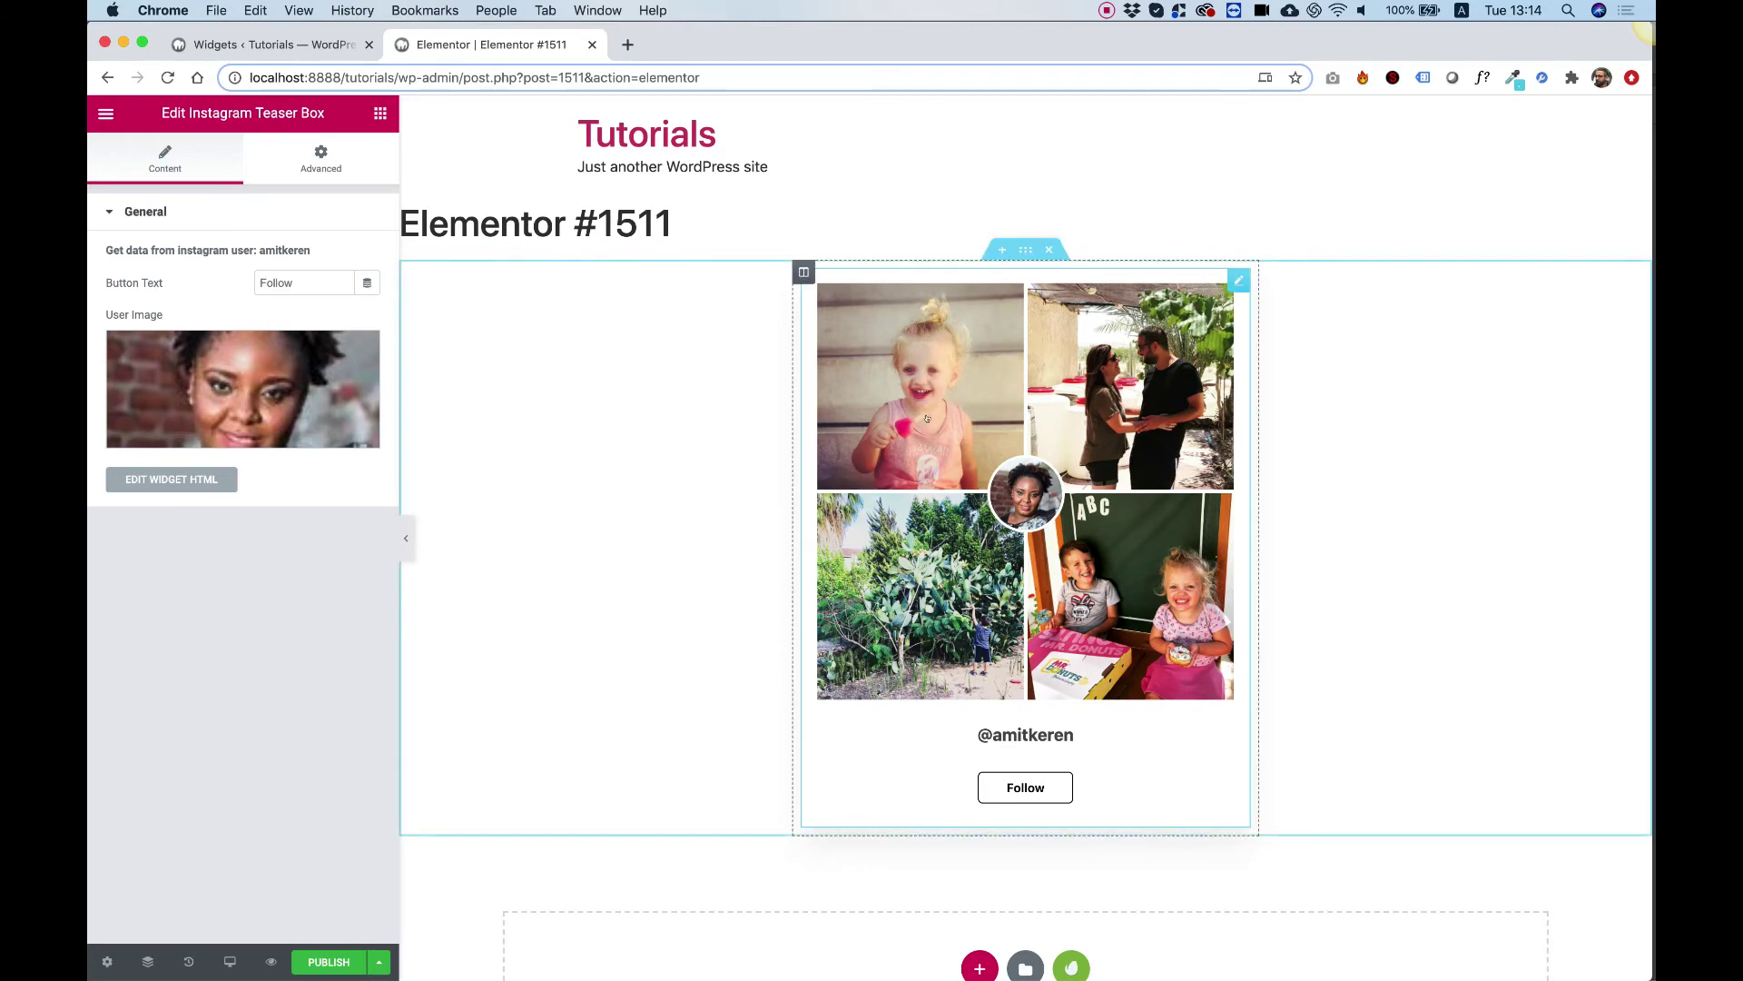
Delete the profile picture line (line 4) from the widget HTML and save it with Cmd+S.
{"action": "left_click", "coordinate": [168, 480]}
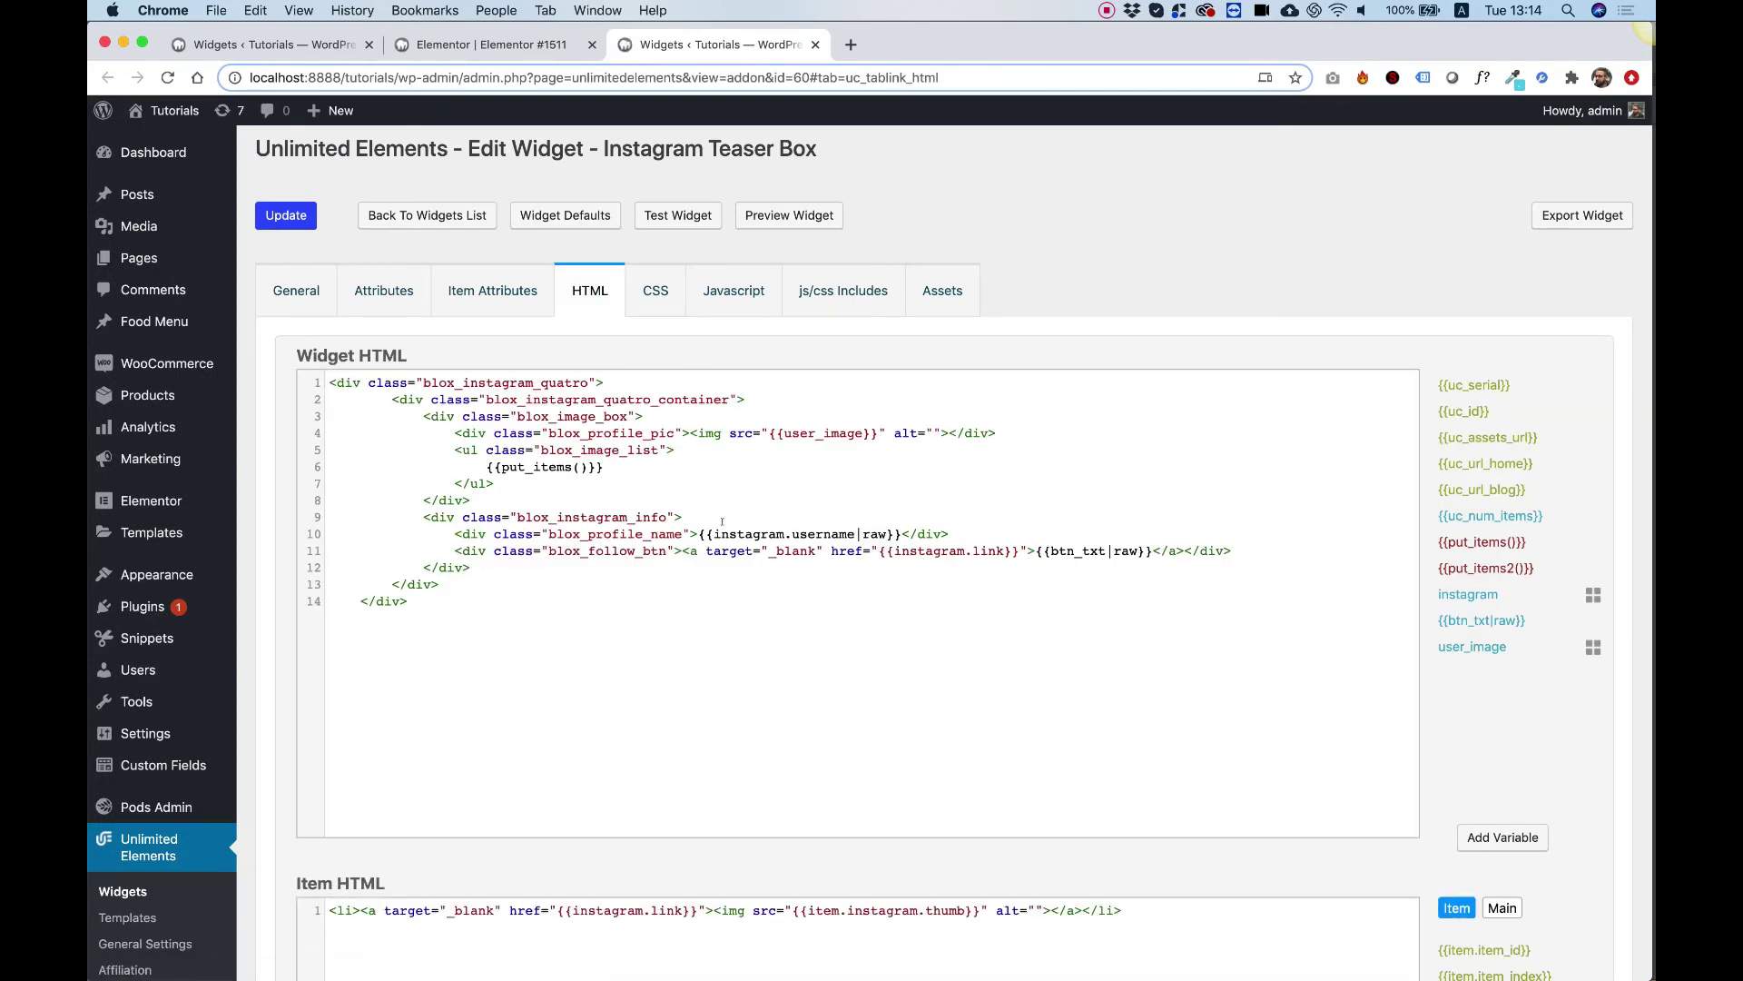
{"action": "triple_click", "coordinate": [951, 429]}
{"action": "key", "text": "BackSpace"}
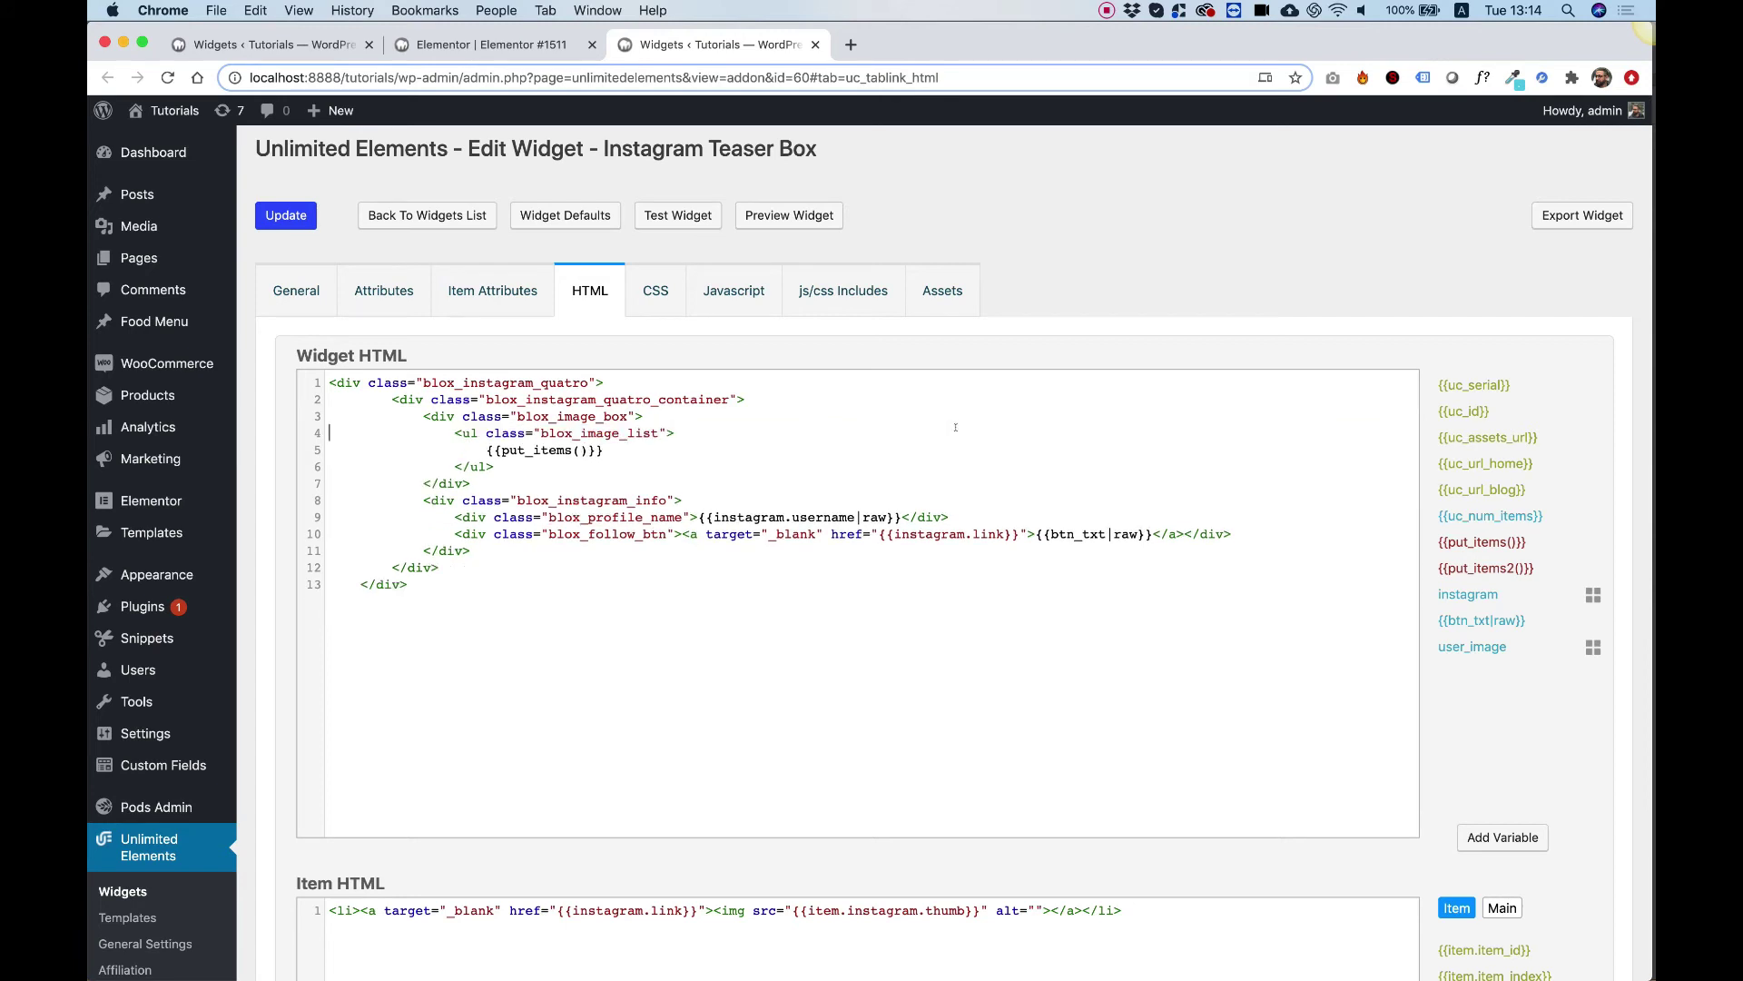
{"action": "key", "text": "super+s"}
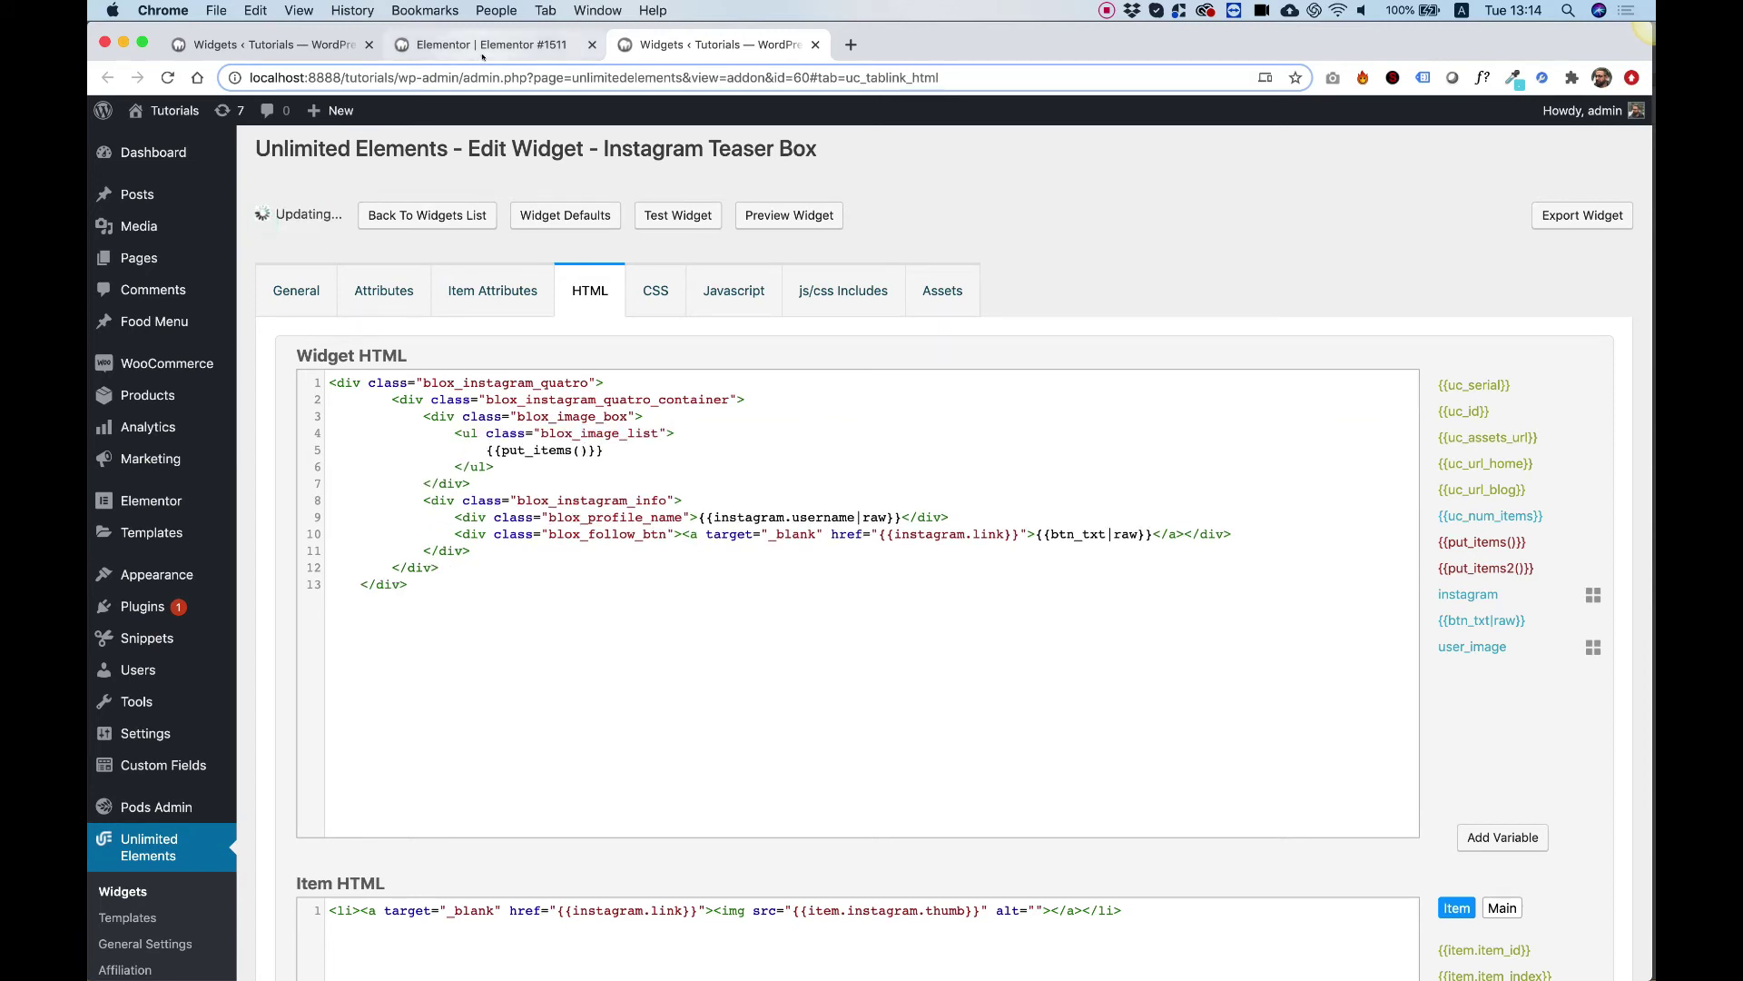
{"action": "left_click", "coordinate": [484, 50]}
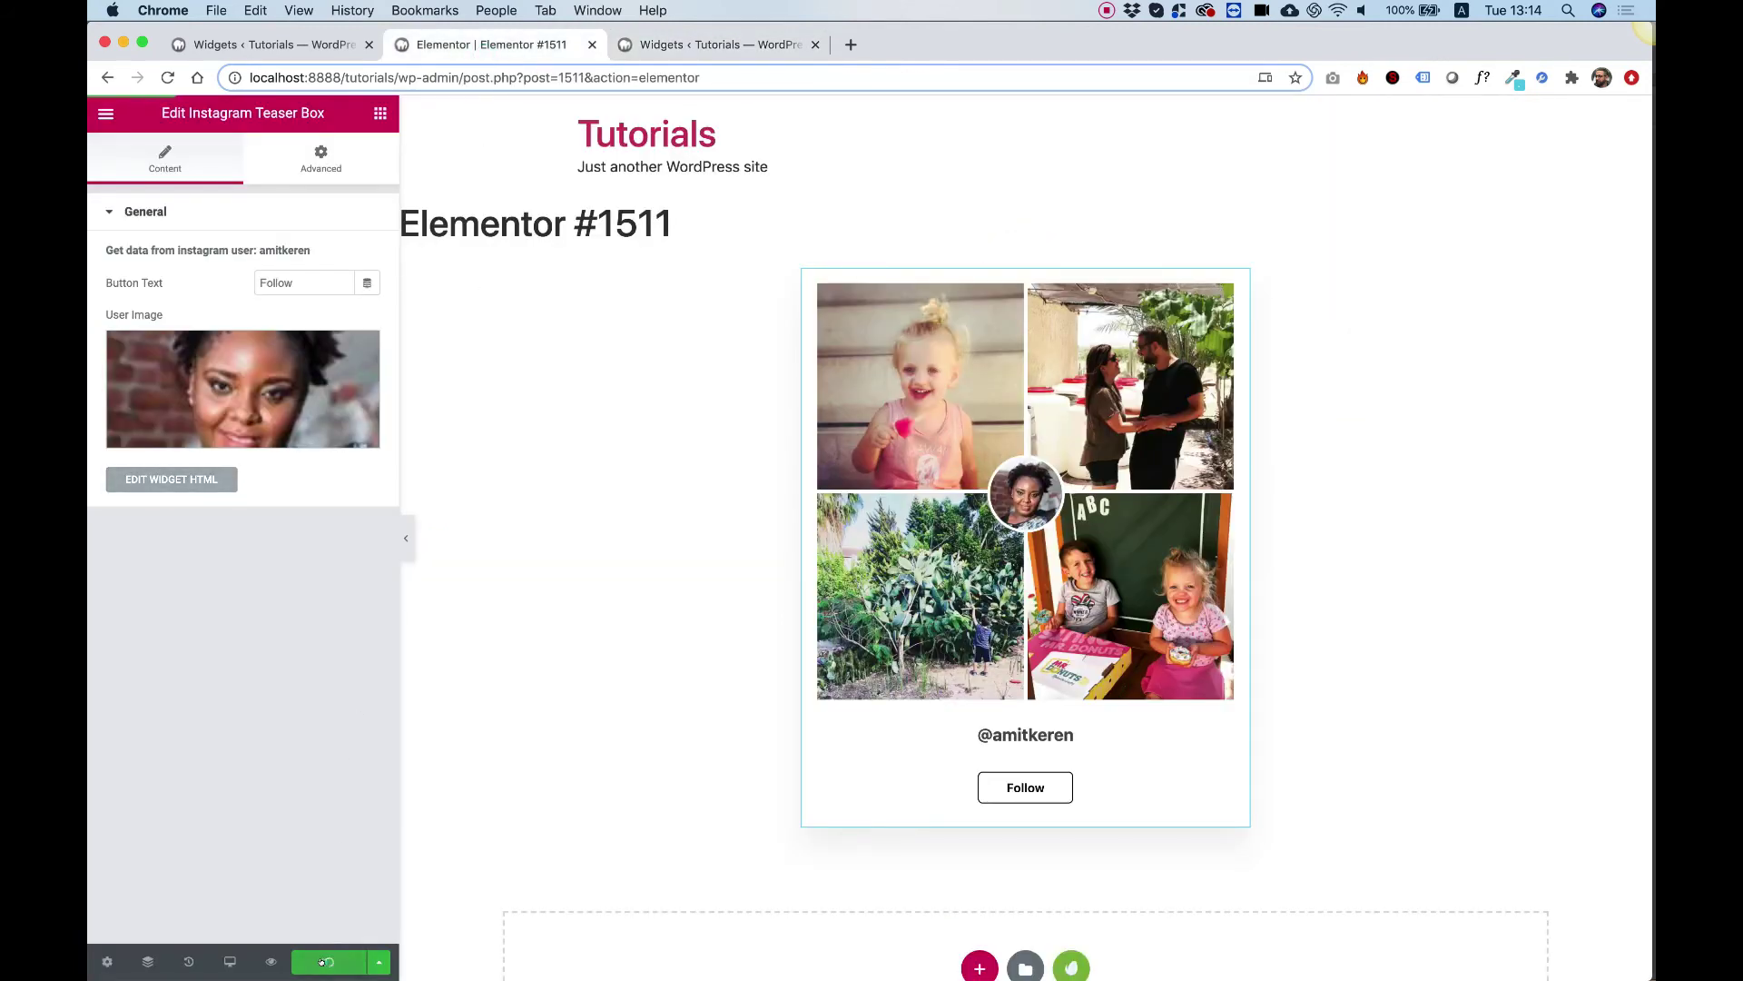
Reload the Elementor editor so the teaser box appears without its profile image.
{"action": "left_click", "coordinate": [163, 78]}
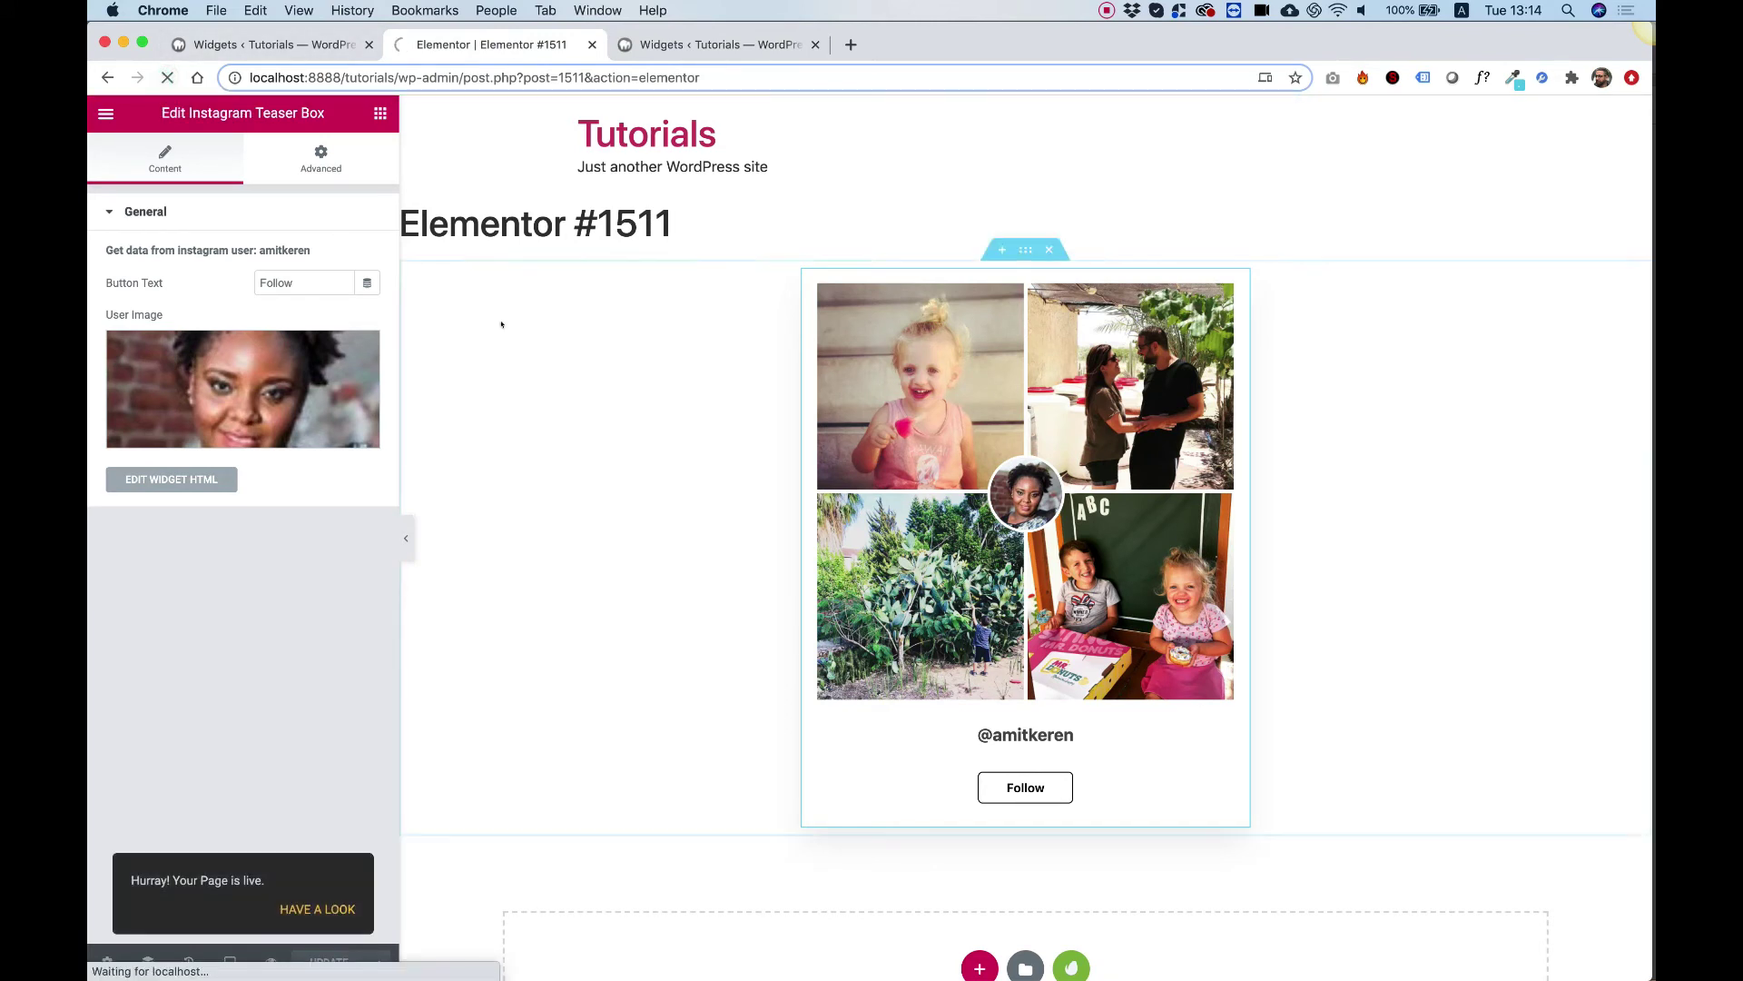